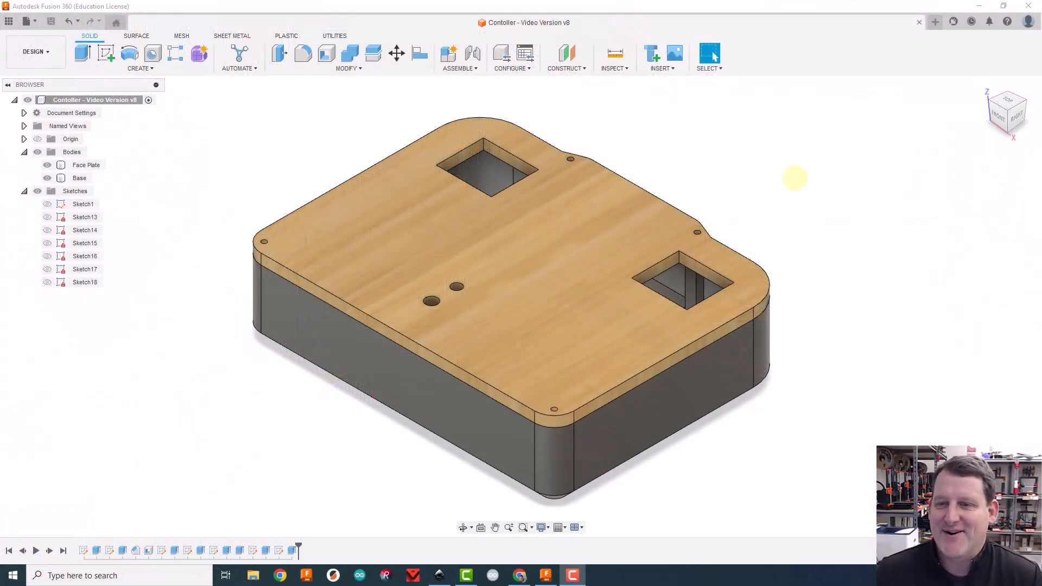
{"action": "left_click", "coordinate": [537, 213]}
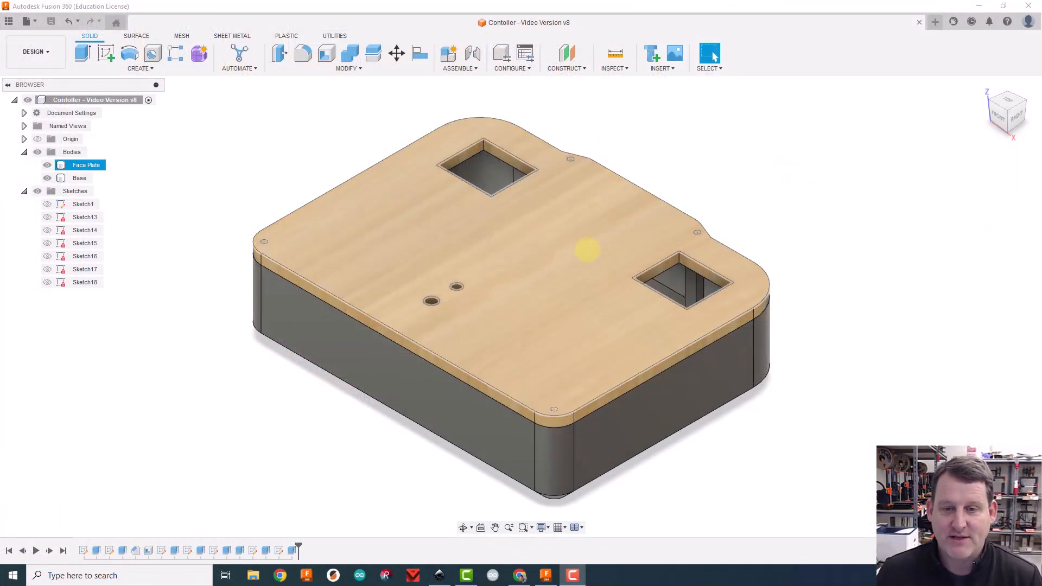
{"action": "left_click", "coordinate": [792, 185]}
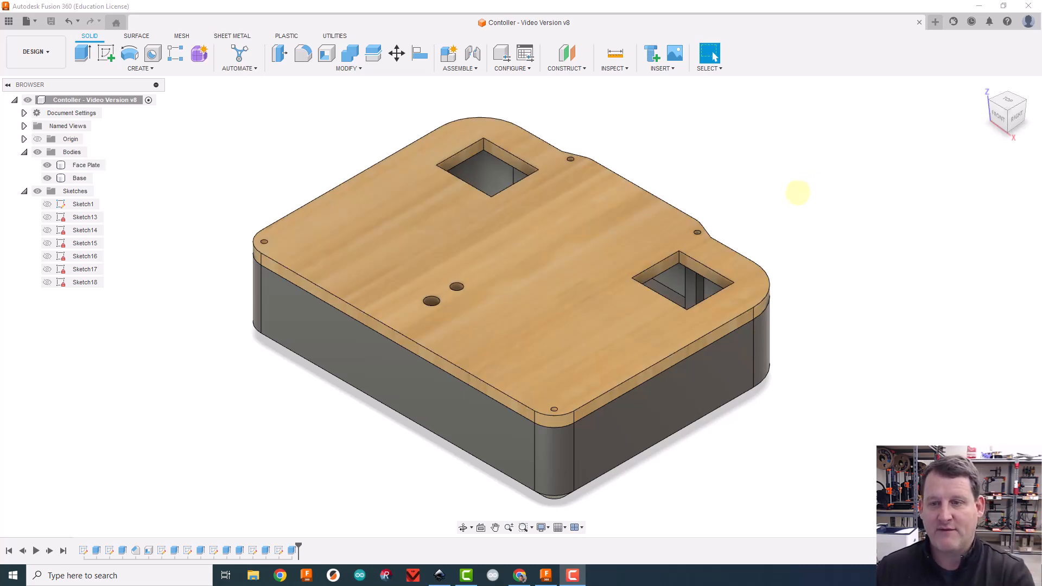
{"action": "left_click", "coordinate": [623, 205]}
{"action": "left_click", "coordinate": [328, 163]}
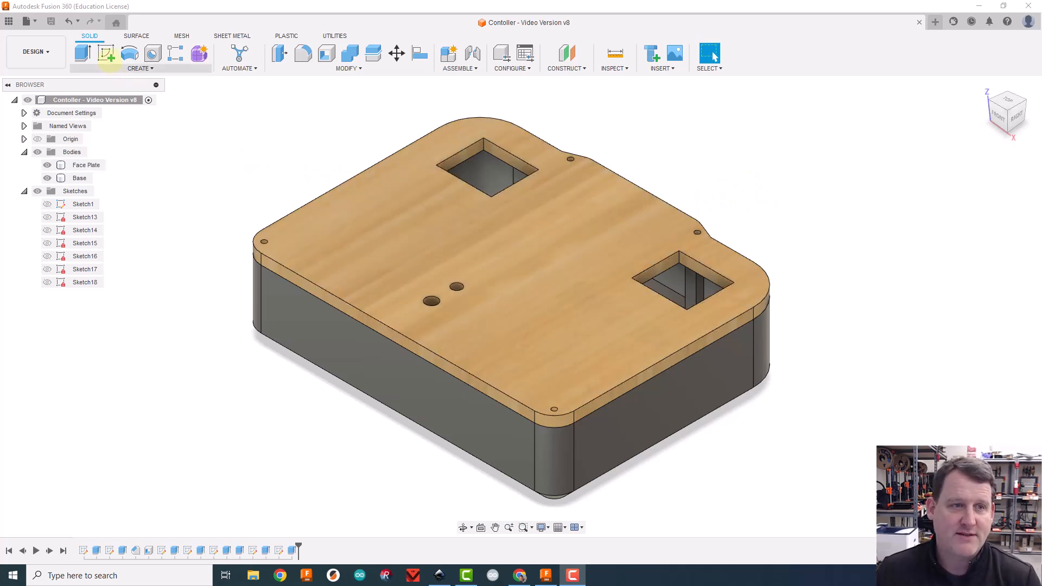
Create a new sketch on the top face of the wooden face plate.
{"action": "left_click", "coordinate": [105, 53]}
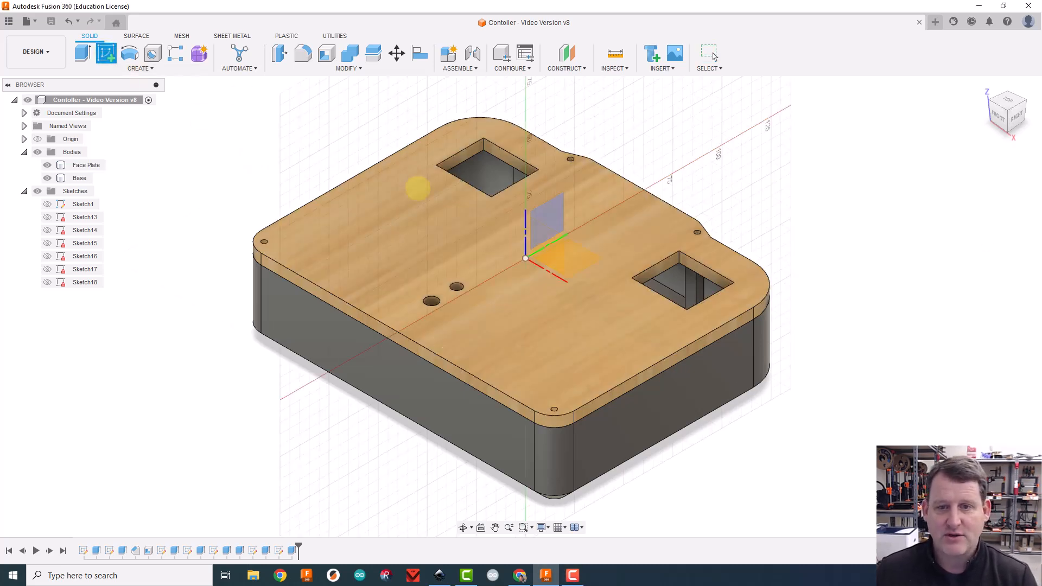
{"action": "left_click", "coordinate": [414, 185]}
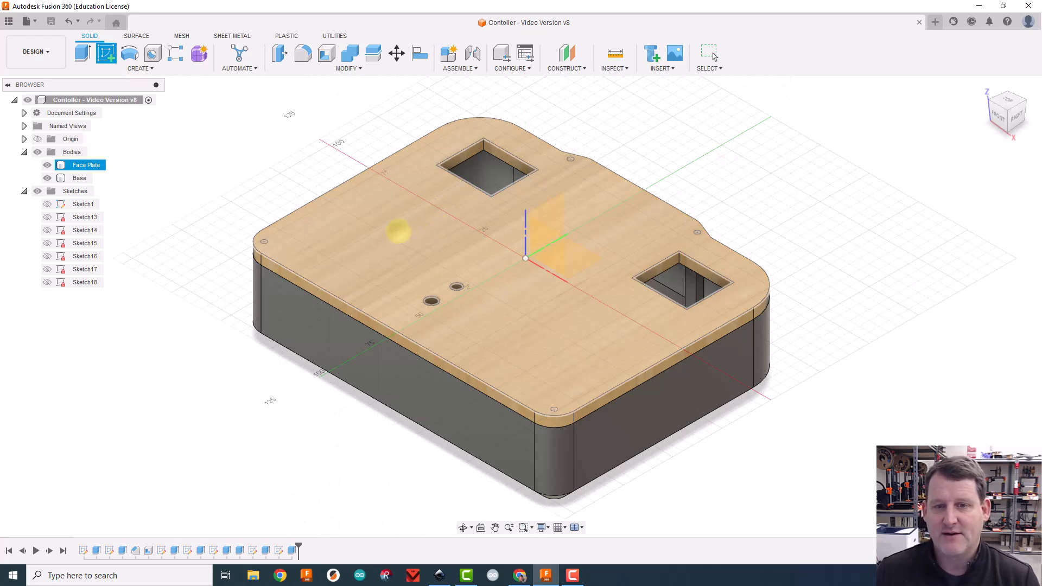
{"action": "left_click", "coordinate": [401, 232]}
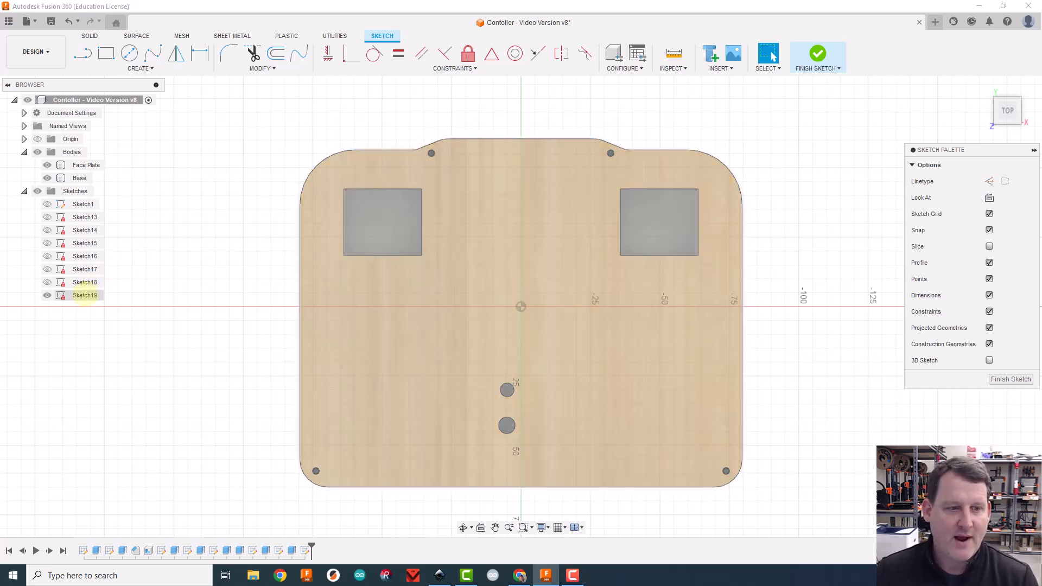
Start saving the new face plate sketch as a DXF file named Controller Faceplate.
{"action": "right_click", "coordinate": [85, 295]}
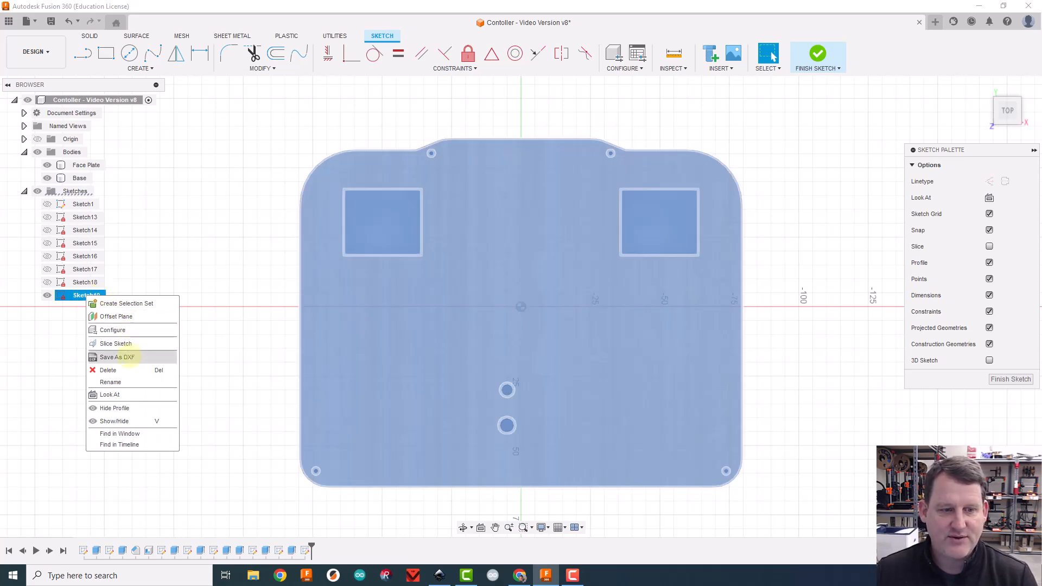
{"action": "left_click", "coordinate": [128, 357]}
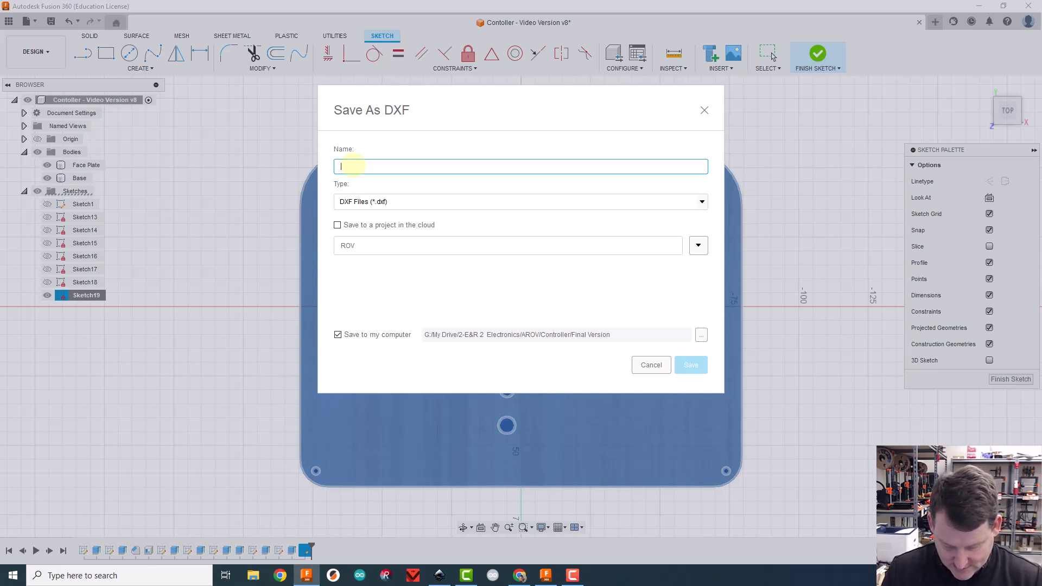
{"action": "type", "text": "Controller Faceplate"}
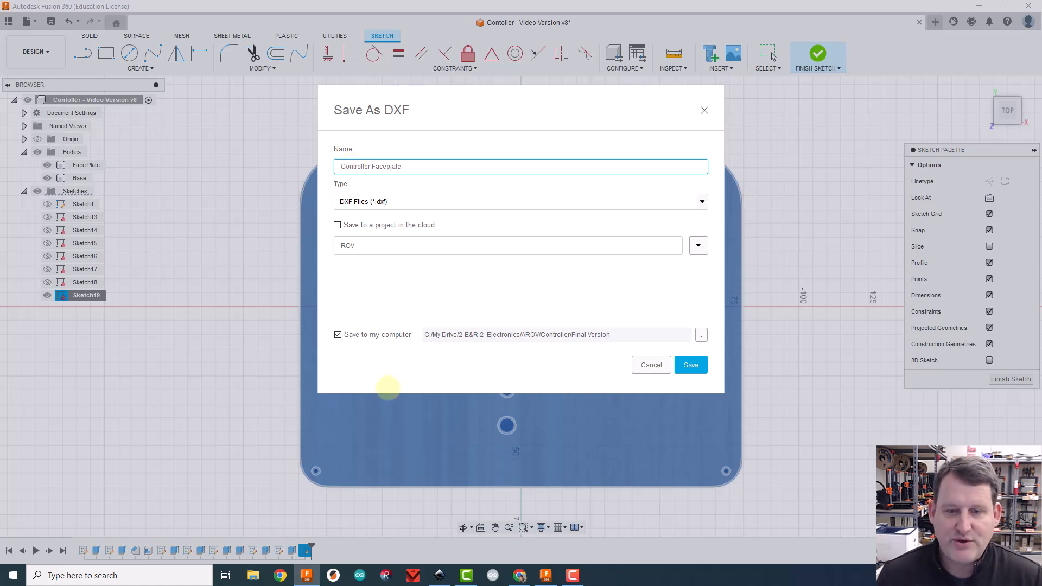
Set the save location to the Final Version folder with file name Controller Faceplate Video Version and save the DXF.
{"action": "left_click", "coordinate": [701, 335]}
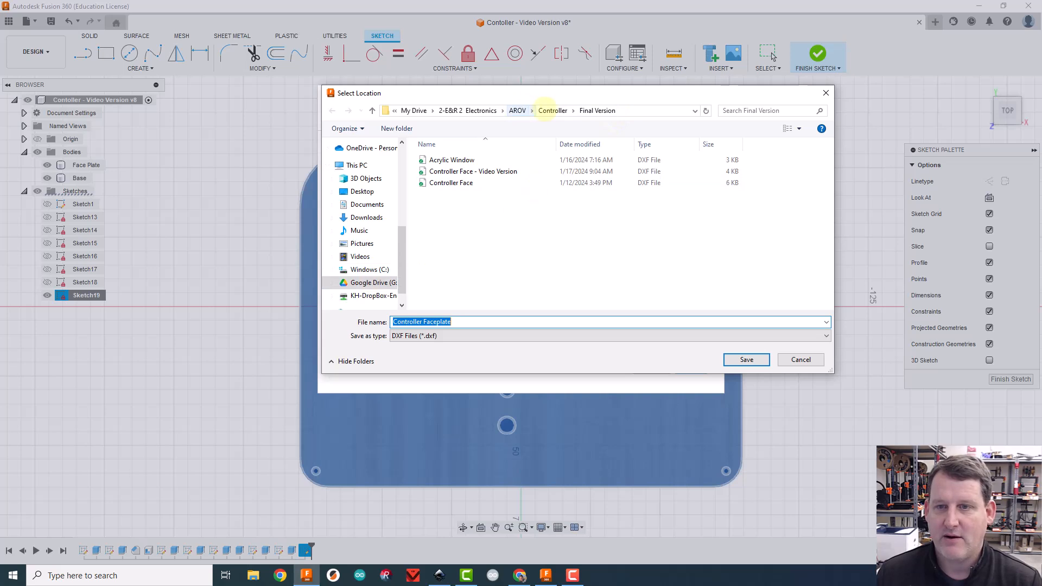
{"action": "left_click", "coordinate": [462, 321]}
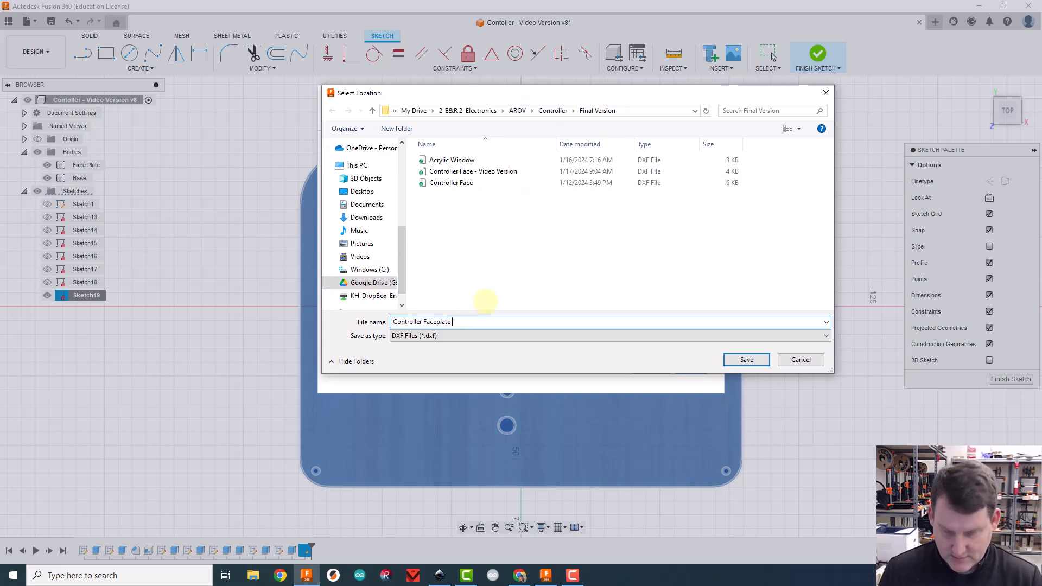
{"action": "type", "text": "Video Version"}
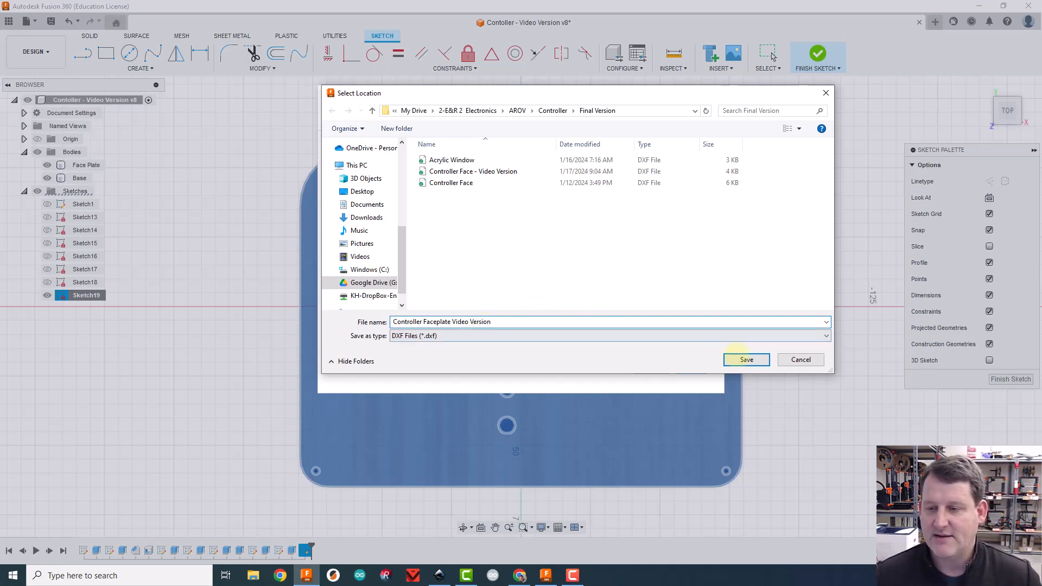
{"action": "left_click", "coordinate": [746, 359]}
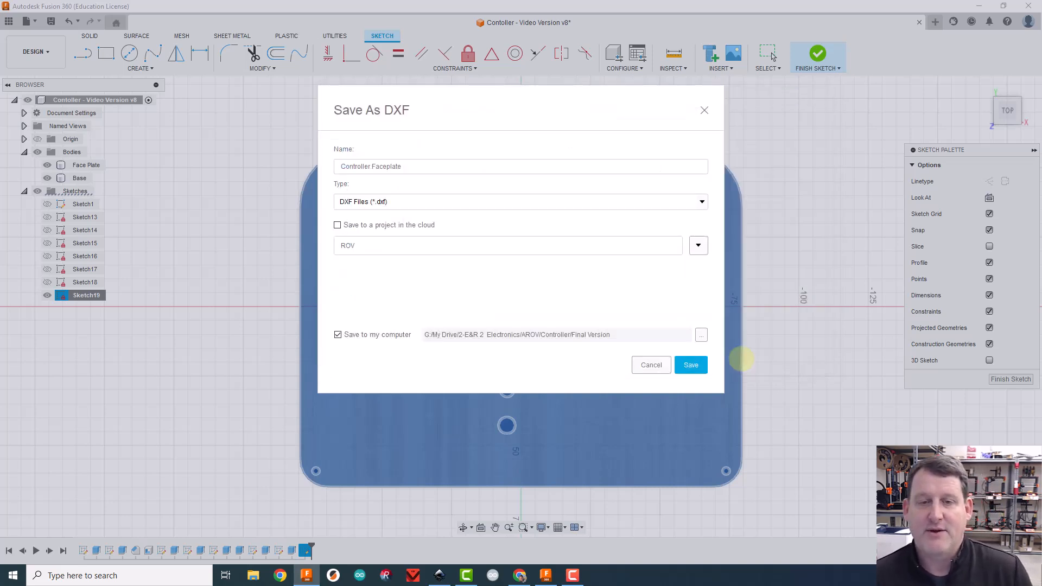
{"action": "left_click", "coordinate": [689, 363]}
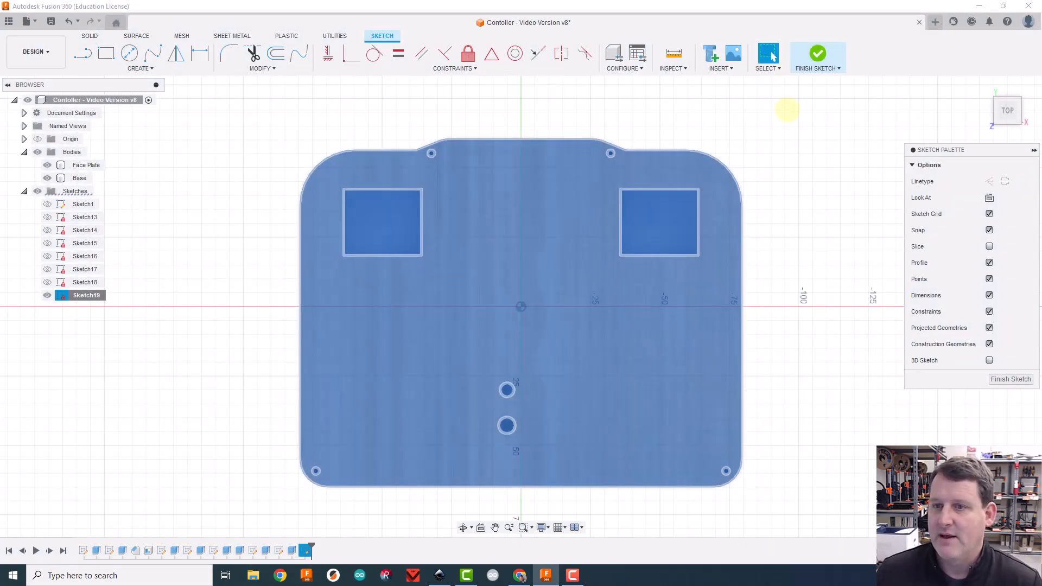
{"action": "left_click", "coordinate": [768, 128]}
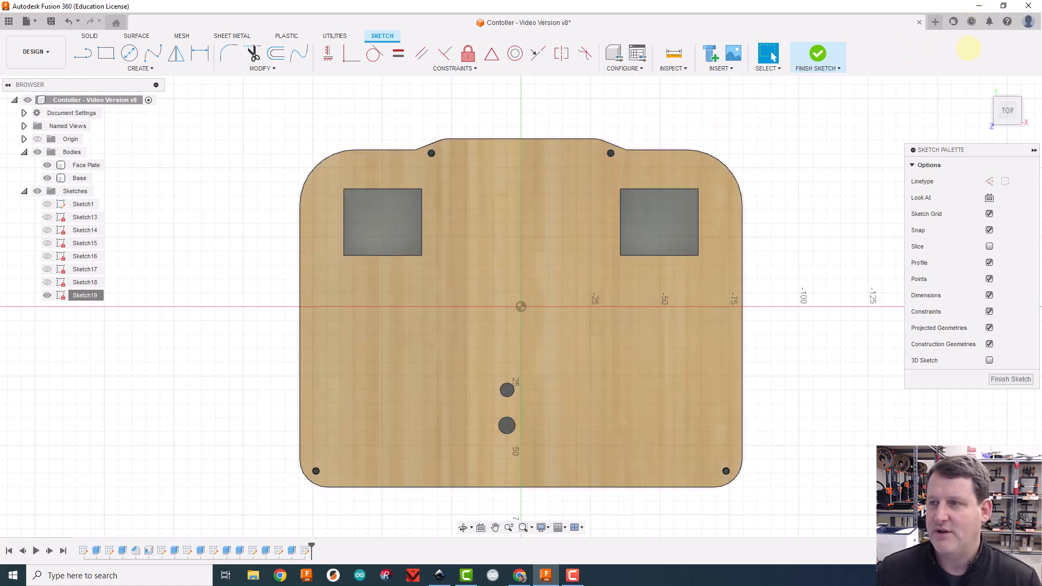
Save the design with the default version description and finish the sketch.
{"action": "left_click", "coordinate": [983, 86]}
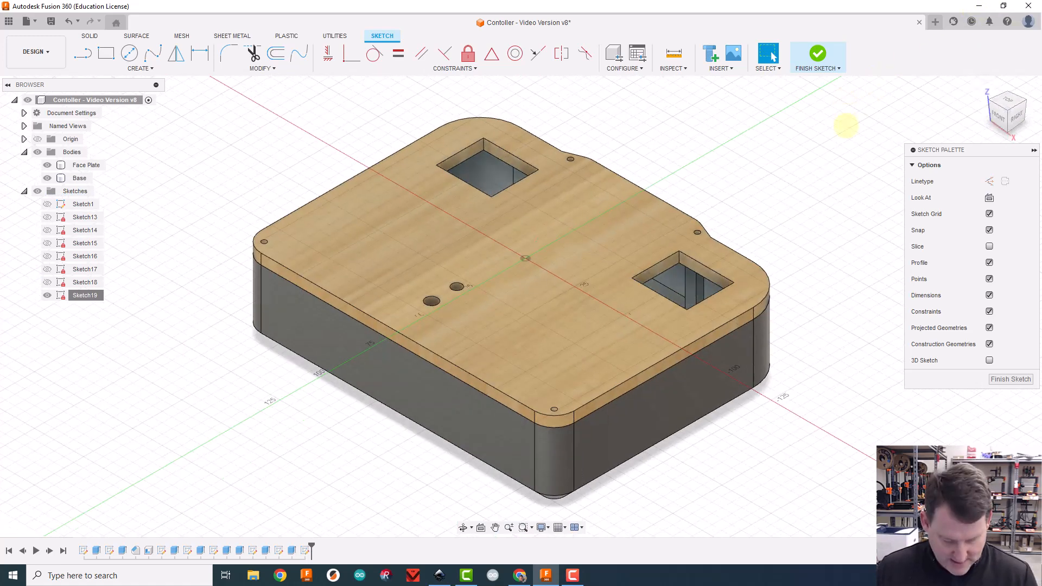
{"action": "key", "text": "ctrl+s"}
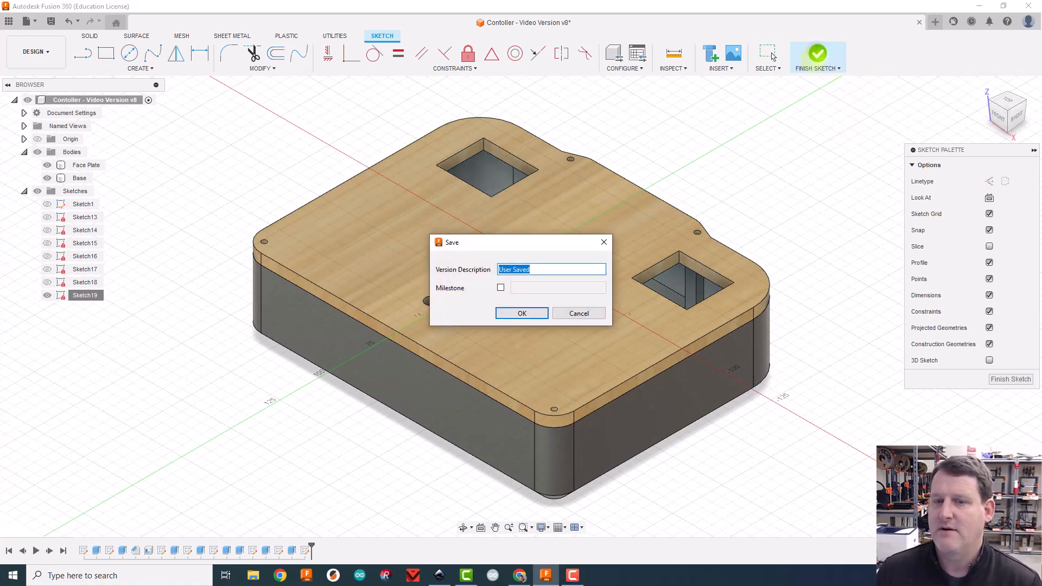
{"action": "left_click", "coordinate": [522, 313]}
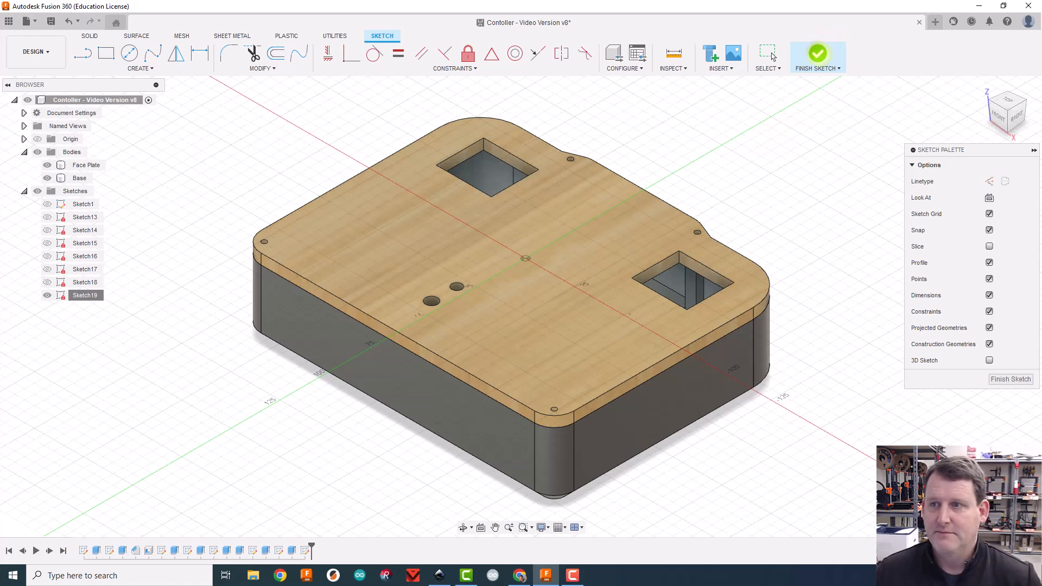
{"action": "left_click", "coordinate": [817, 52]}
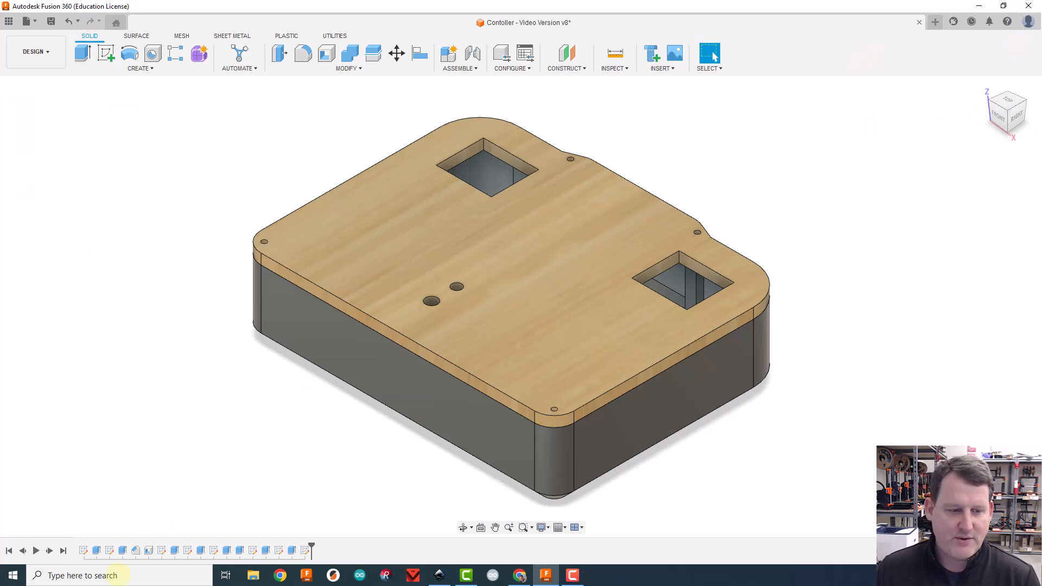
Search for and launch Inkscape, and have its new document window fill the screen.
{"action": "left_click", "coordinate": [109, 571]}
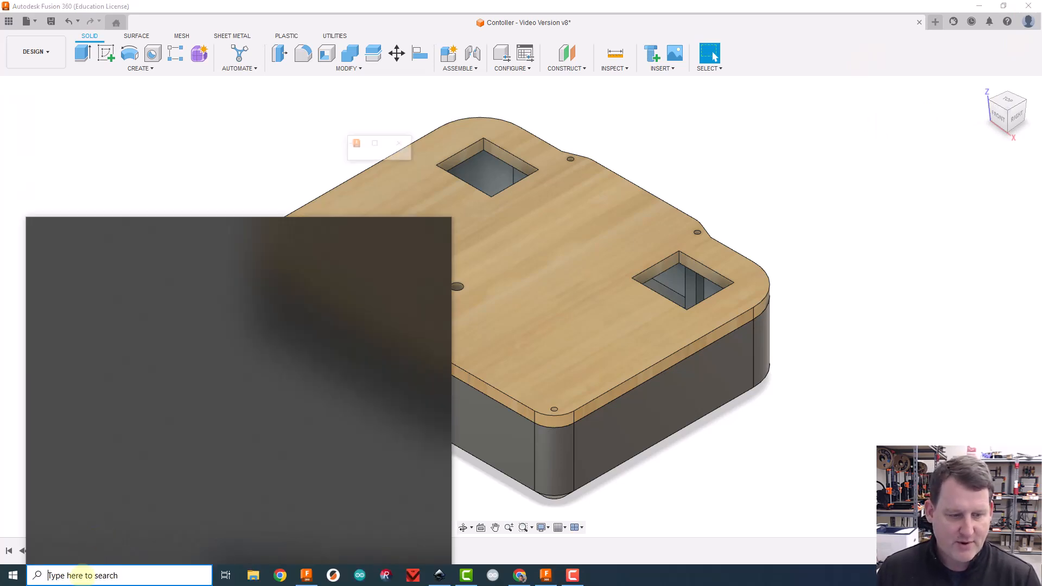
{"action": "type", "text": "inkssc"}
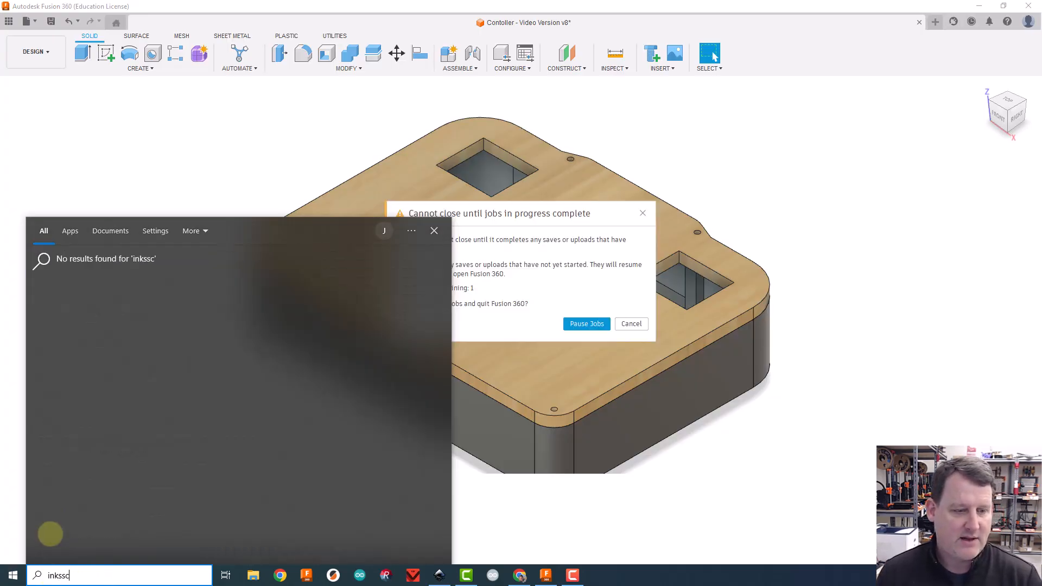
{"action": "key", "text": "BackSpace"}
{"action": "key", "text": "BackSpace"}
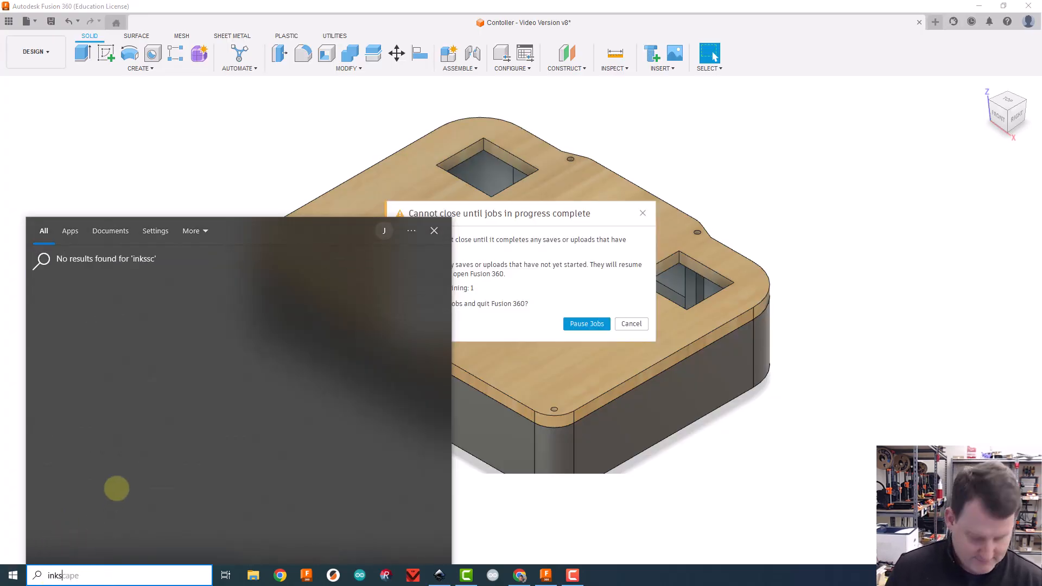
{"action": "type", "text": "c"}
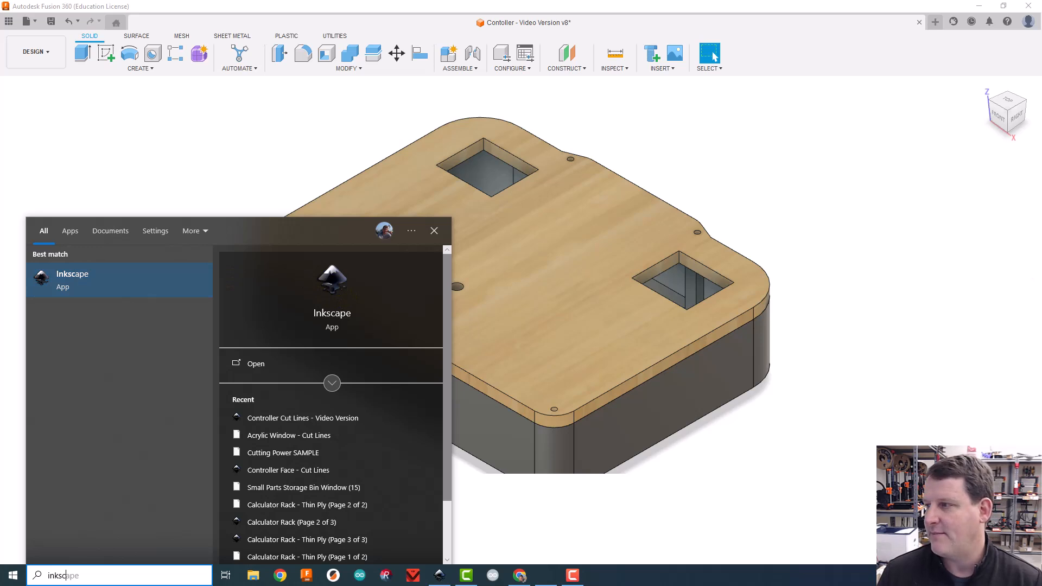
{"action": "key", "text": "Return"}
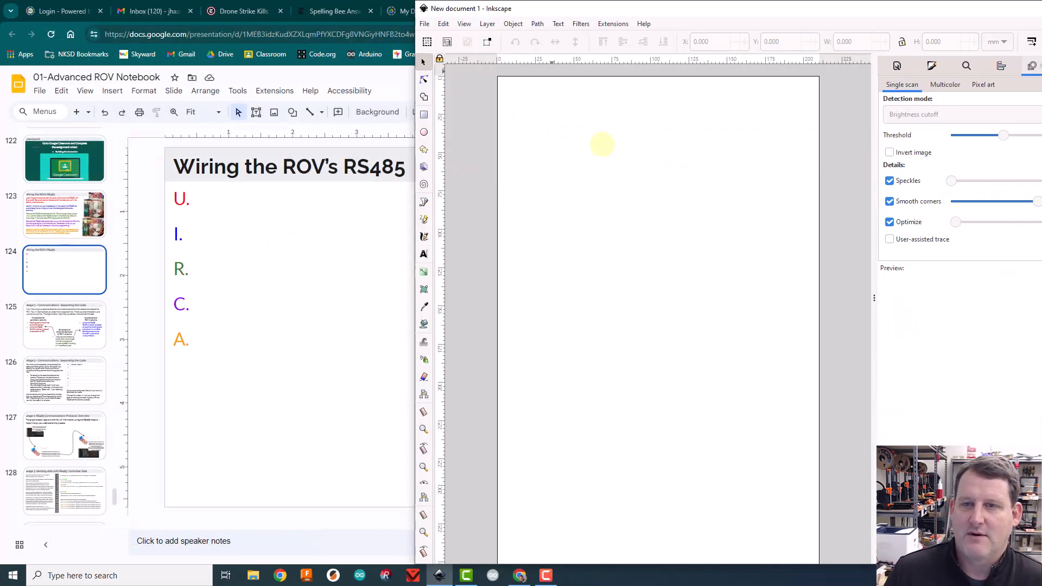
{"action": "left_click_drag", "start_coordinate": [477, 11], "coordinate": [356, 11]}
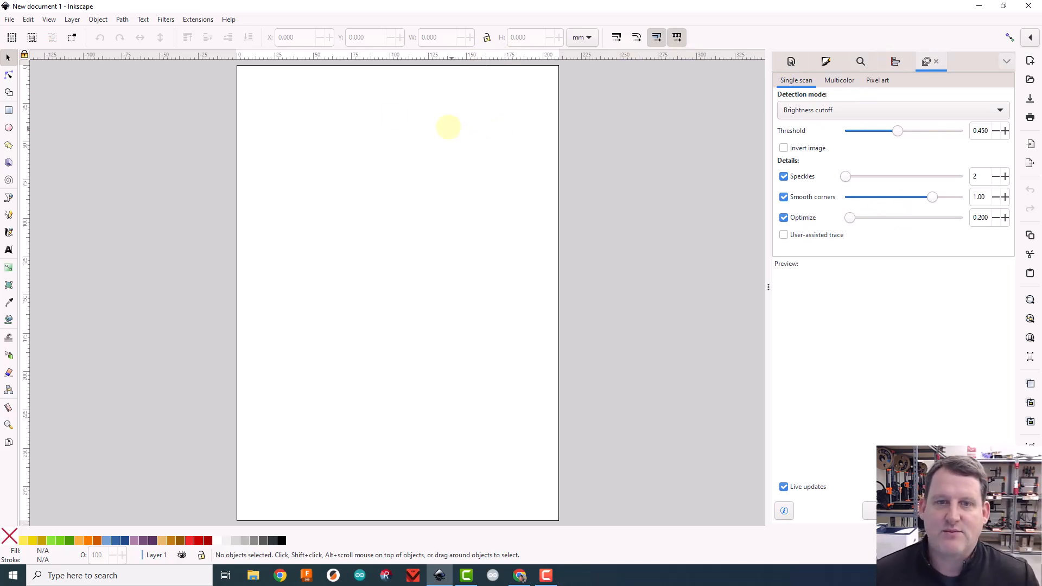
Set the document's page size to 600 mm wide and 300 mm high in the document properties.
{"action": "left_click", "coordinate": [9, 19]}
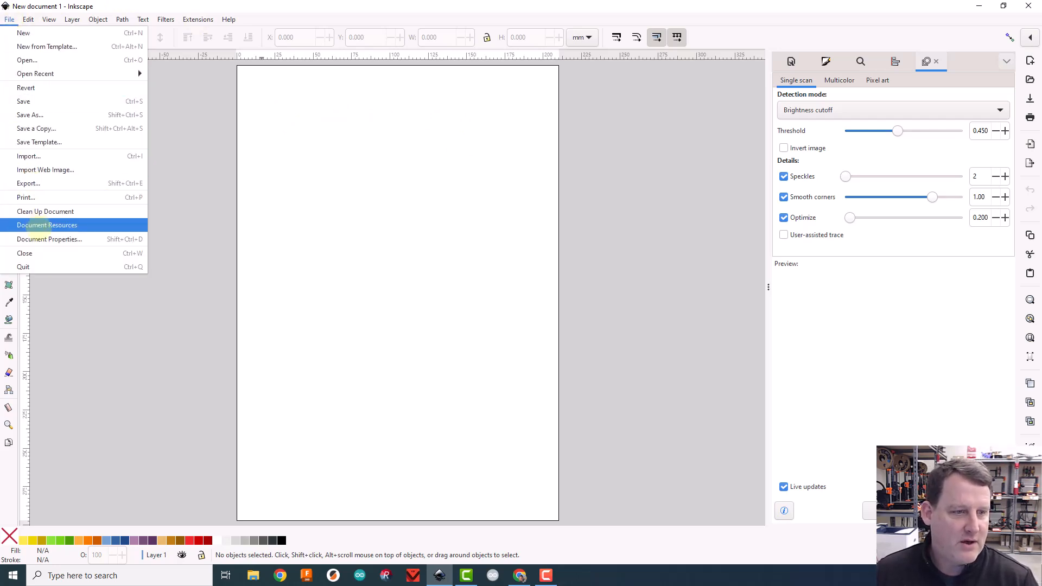
{"action": "left_click", "coordinate": [48, 239]}
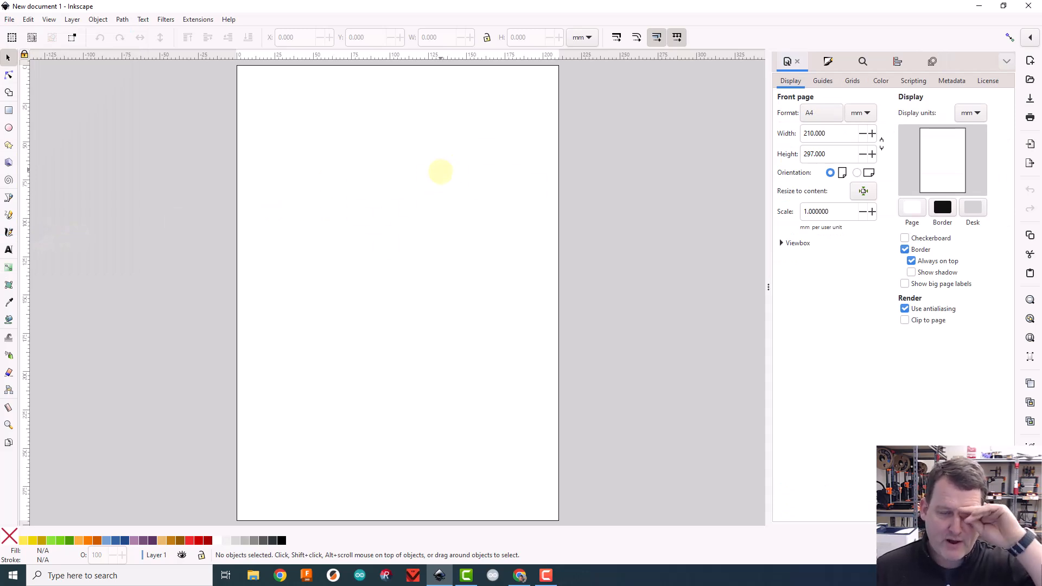
{"action": "double_click", "coordinate": [839, 133]}
{"action": "type", "text": "600"}
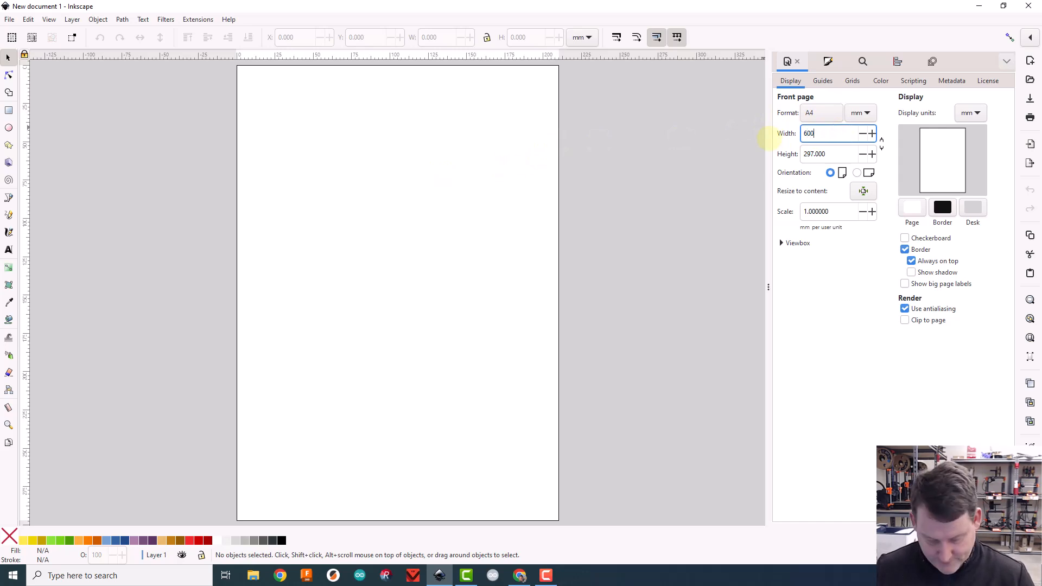
{"action": "key", "text": "Tab"}
{"action": "type", "text": "300"}
{"action": "key", "text": "Return"}
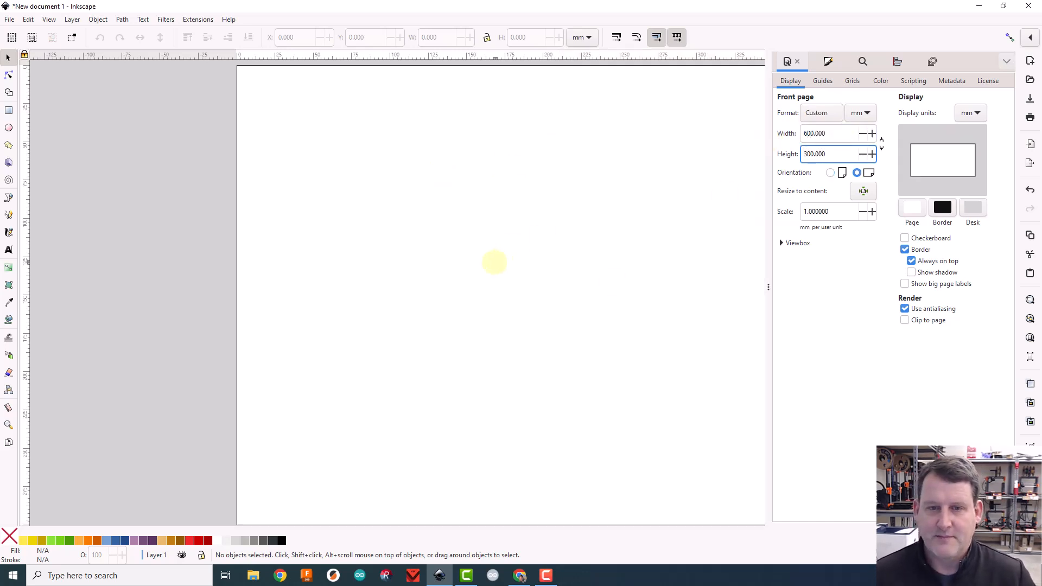
Bring the entire resized page into view on the canvas.
{"action": "scroll", "coordinate": [476, 251], "scroll_direction": "down", "scroll_amount": 3}
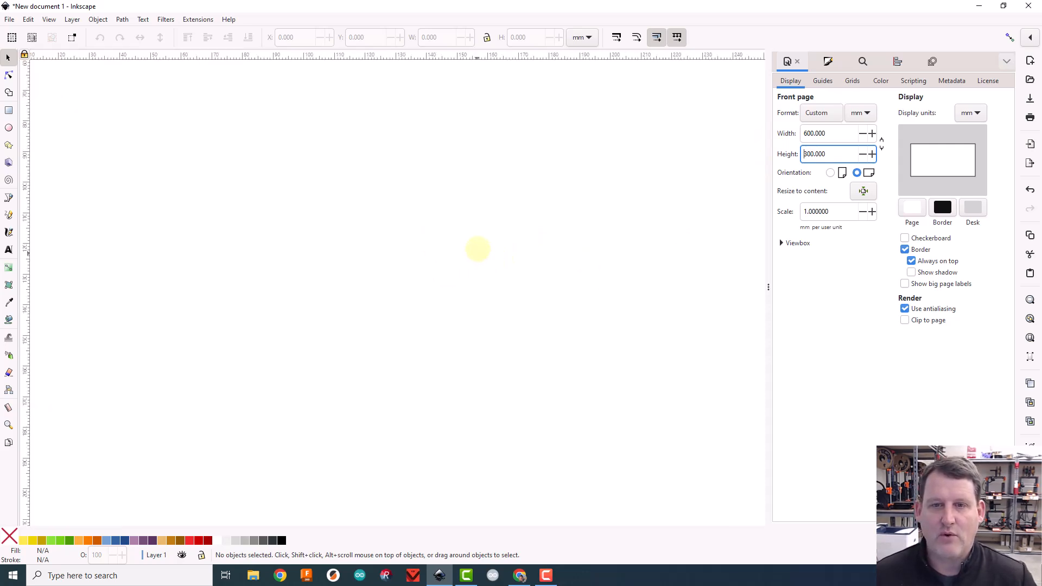
{"action": "scroll", "coordinate": [489, 243], "scroll_direction": "up", "scroll_amount": 4}
{"action": "scroll", "coordinate": [542, 233], "scroll_direction": "down", "scroll_amount": 4}
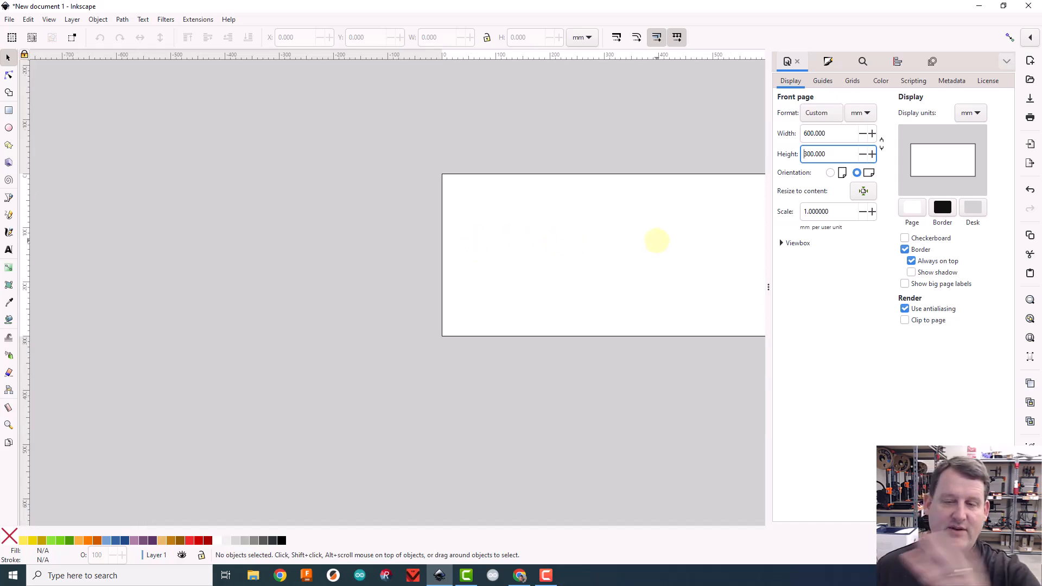
{"action": "left_click", "coordinate": [622, 239]}
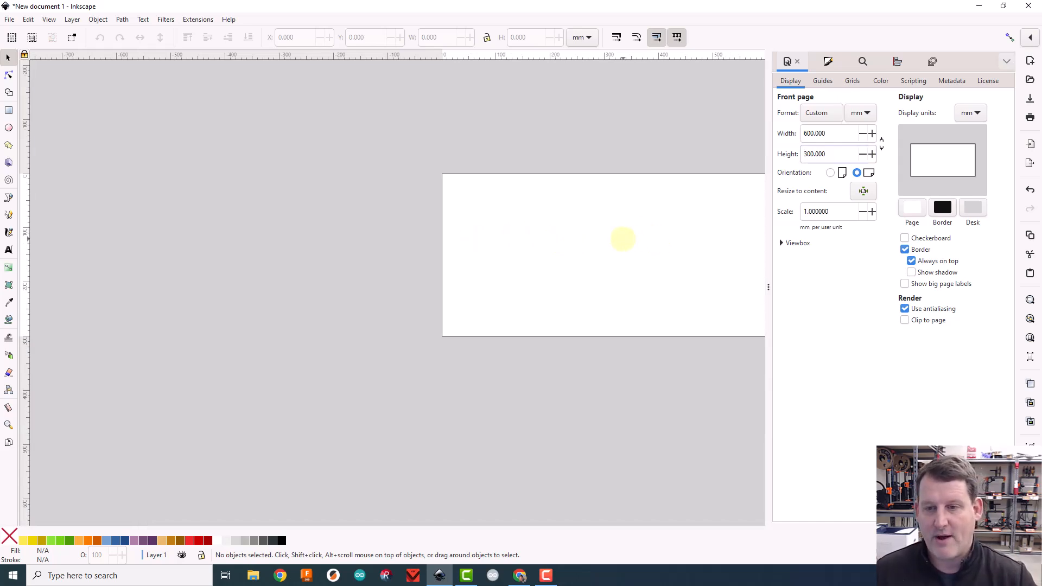
{"action": "left_click_drag", "start_coordinate": [623, 239], "coordinate": [430, 245]}
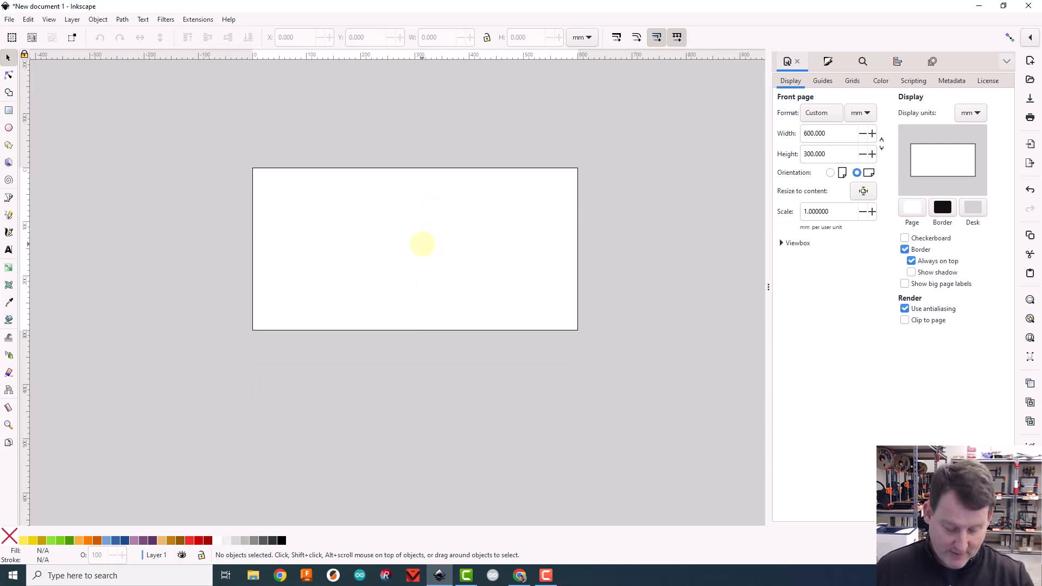
{"action": "scroll", "coordinate": [391, 235], "scroll_direction": "up", "scroll_amount": 2}
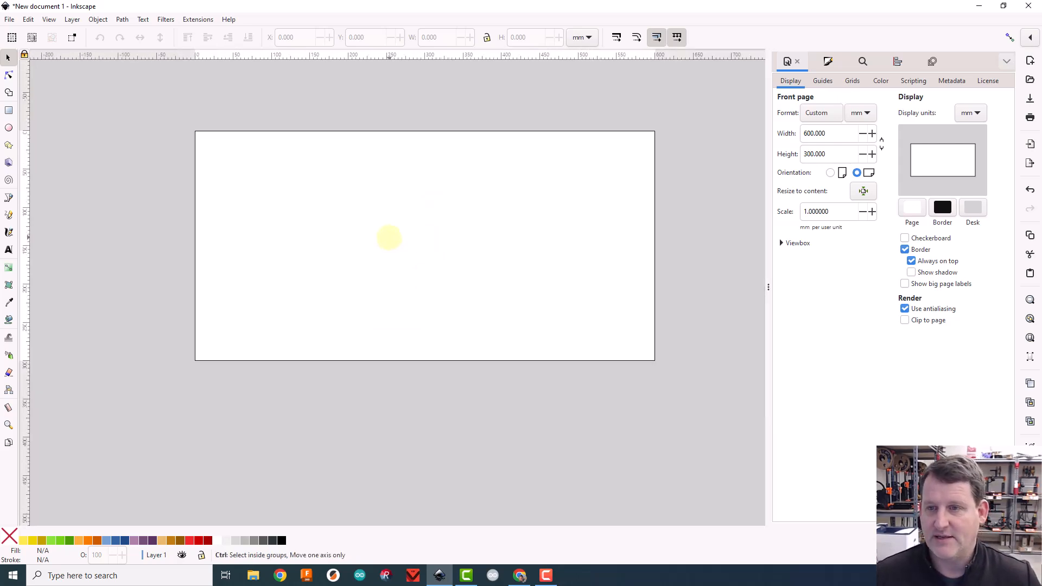
{"action": "left_click_drag", "start_coordinate": [532, 238], "coordinate": [506, 235]}
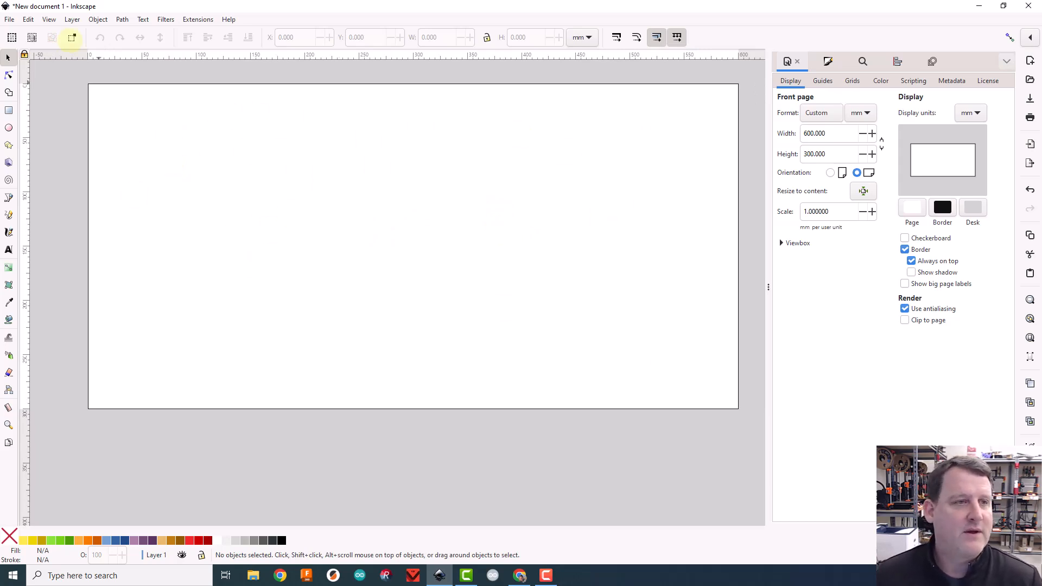
{"action": "left_click", "coordinate": [9, 19]}
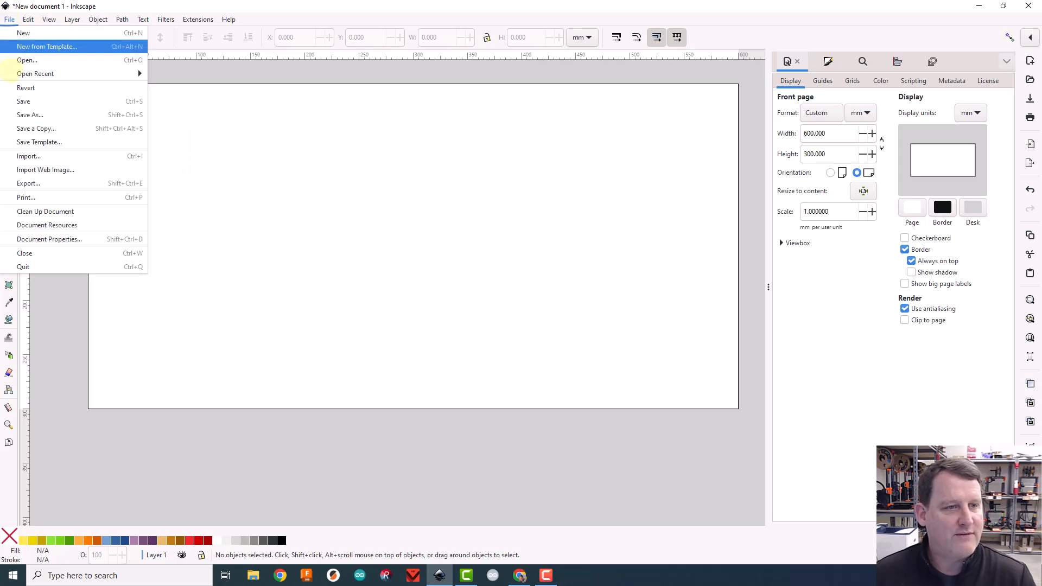
{"action": "left_click", "coordinate": [28, 156]}
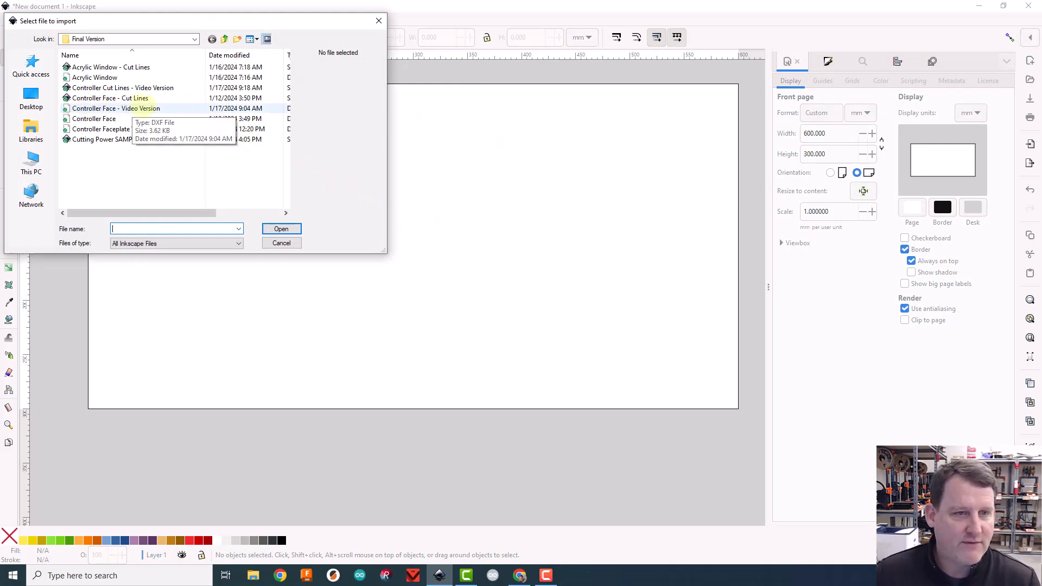
{"action": "double_click", "coordinate": [144, 106]}
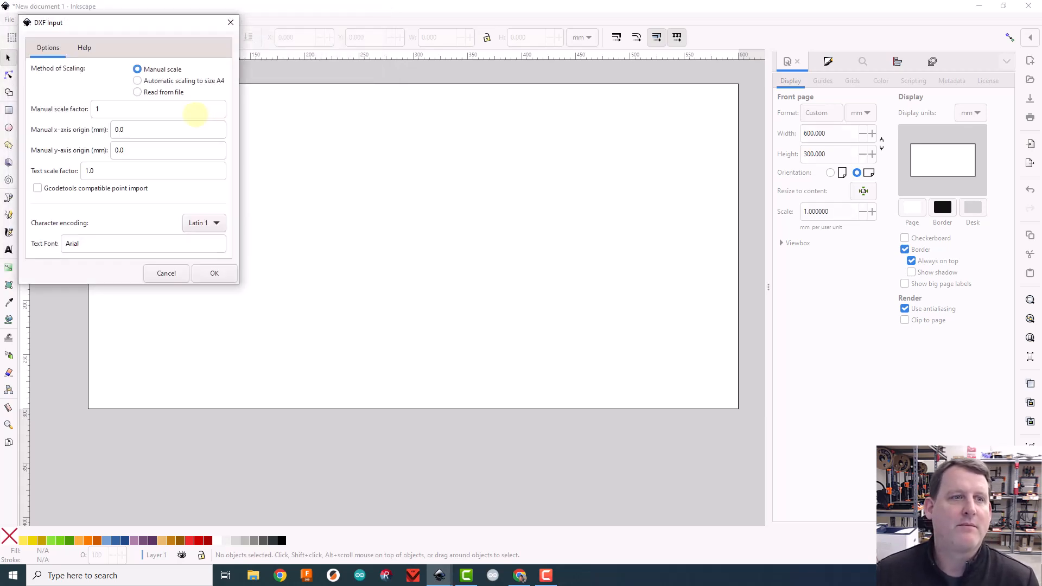
{"action": "left_click", "coordinate": [215, 273]}
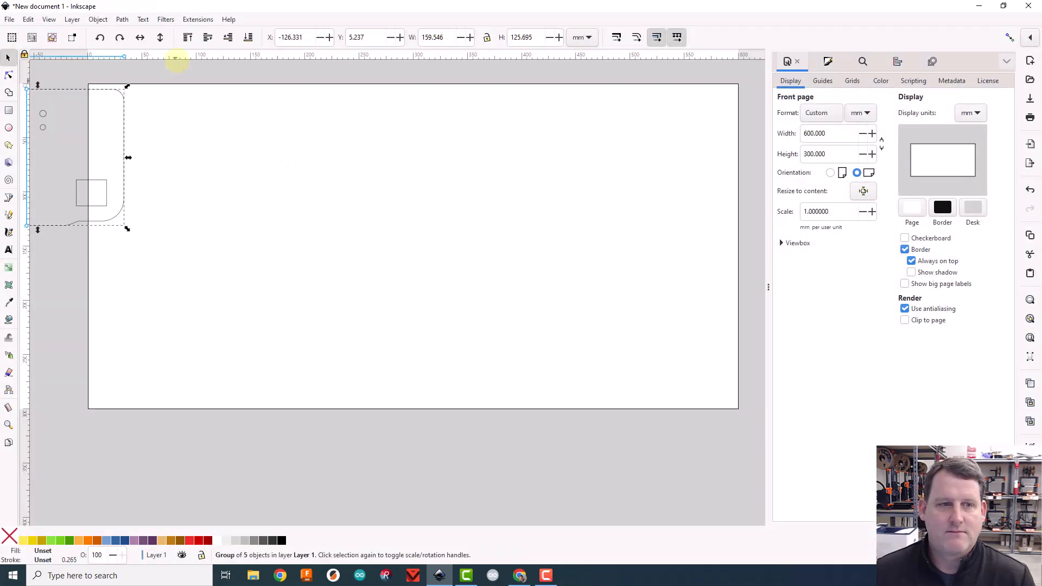
{"action": "left_click_drag", "start_coordinate": [121, 132], "coordinate": [270, 133]}
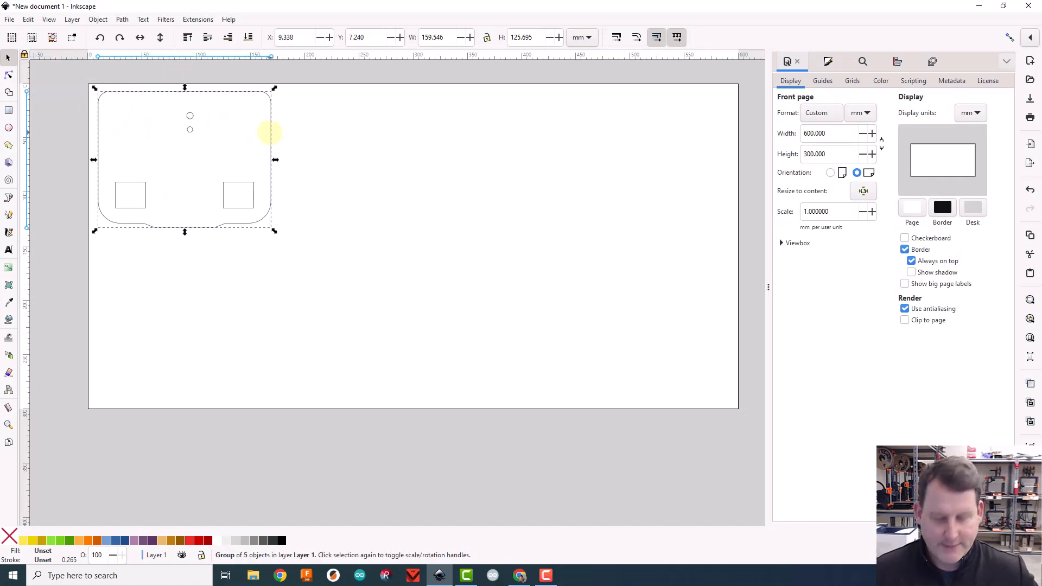
{"action": "key", "text": "Delete"}
Import the Controller Faceplate Video Version DXF file using manual scaling with a scale factor of 1.
{"action": "left_click", "coordinate": [9, 19]}
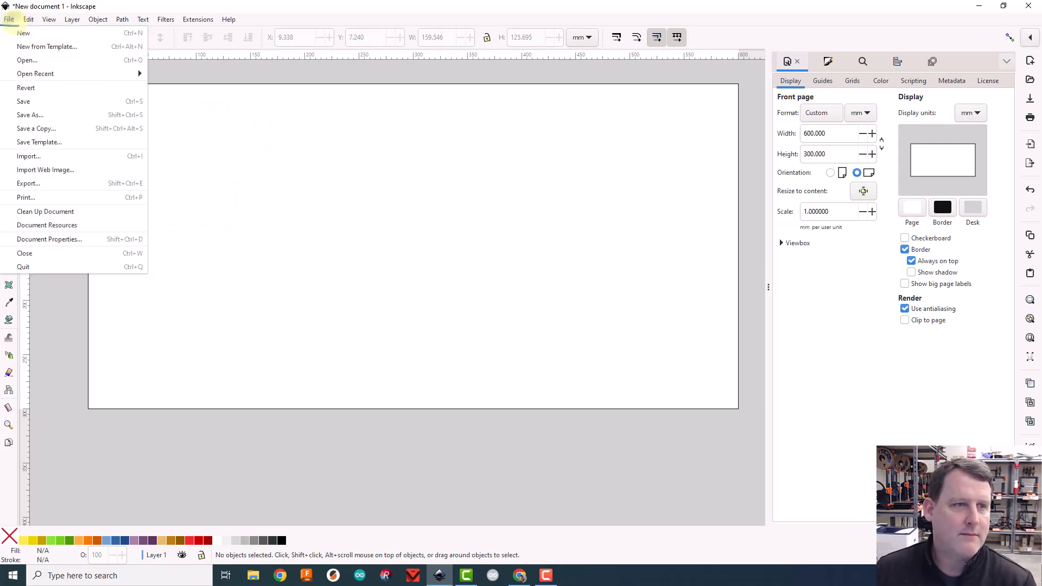
{"action": "left_click", "coordinate": [28, 156]}
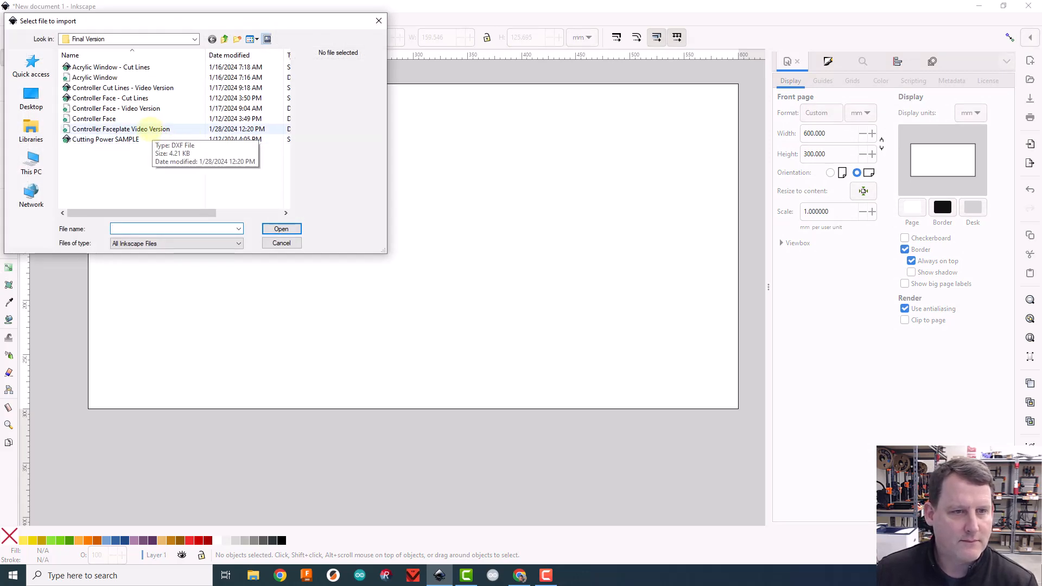
{"action": "double_click", "coordinate": [150, 128]}
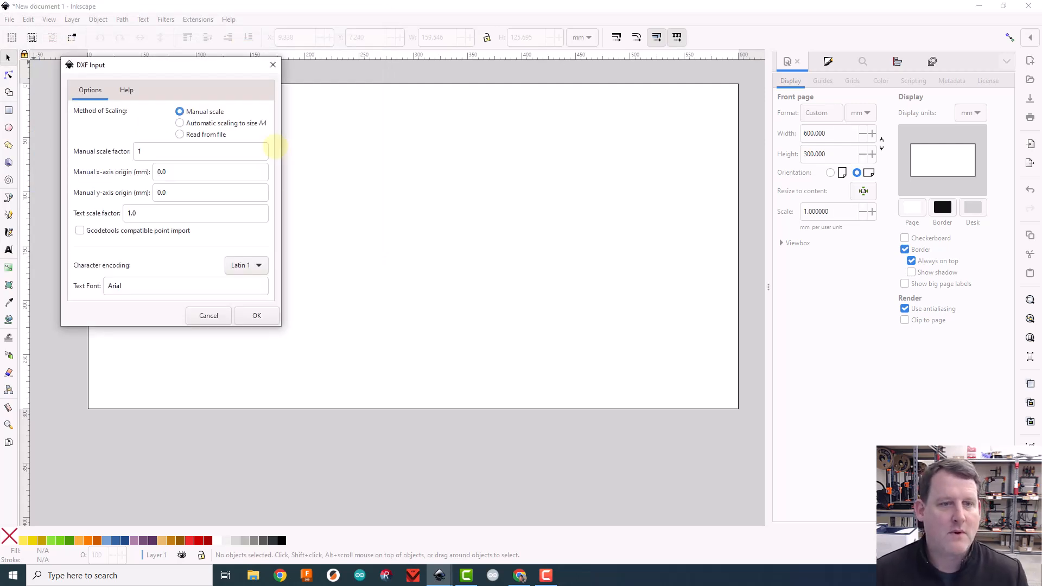
{"action": "left_click", "coordinate": [256, 314]}
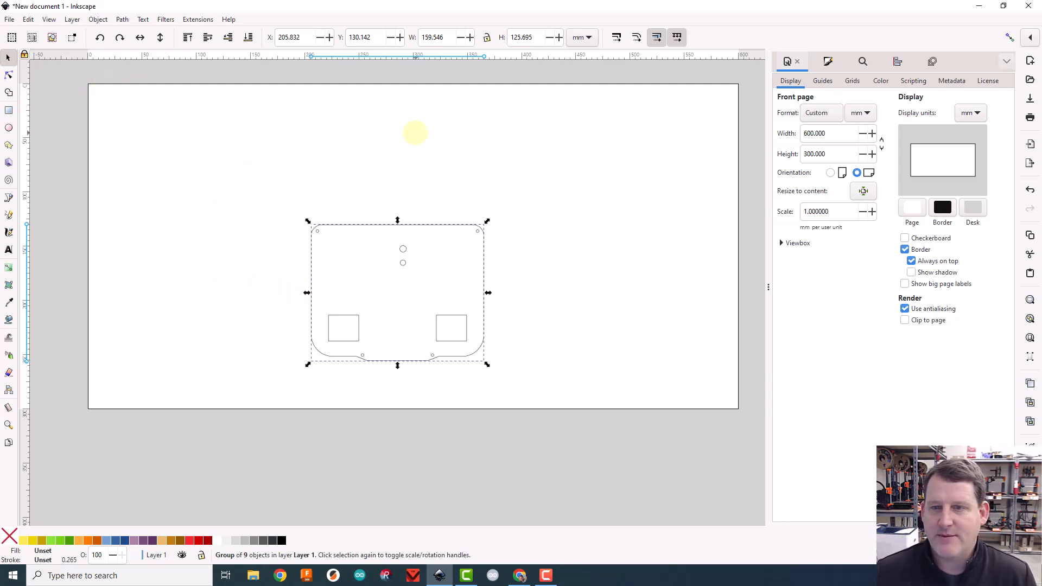
Rotate the imported faceplate 180° and place it inside the page's upper-left corner at about X 7.6 mm, Y 7.5 mm.
{"action": "left_click_drag", "start_coordinate": [406, 238], "coordinate": [226, 164]}
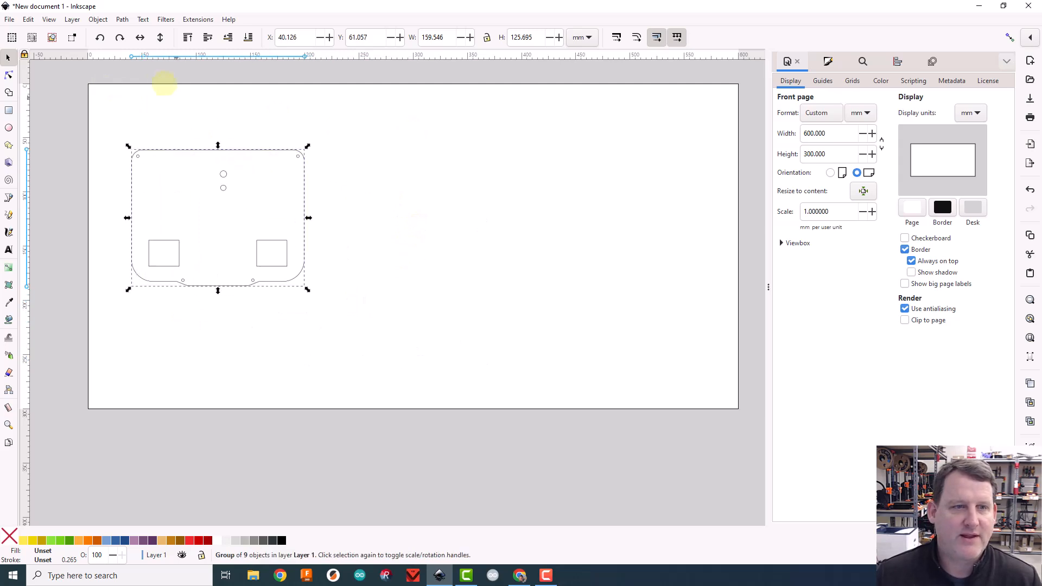
{"action": "left_click", "coordinate": [119, 37]}
{"action": "left_click", "coordinate": [119, 37]}
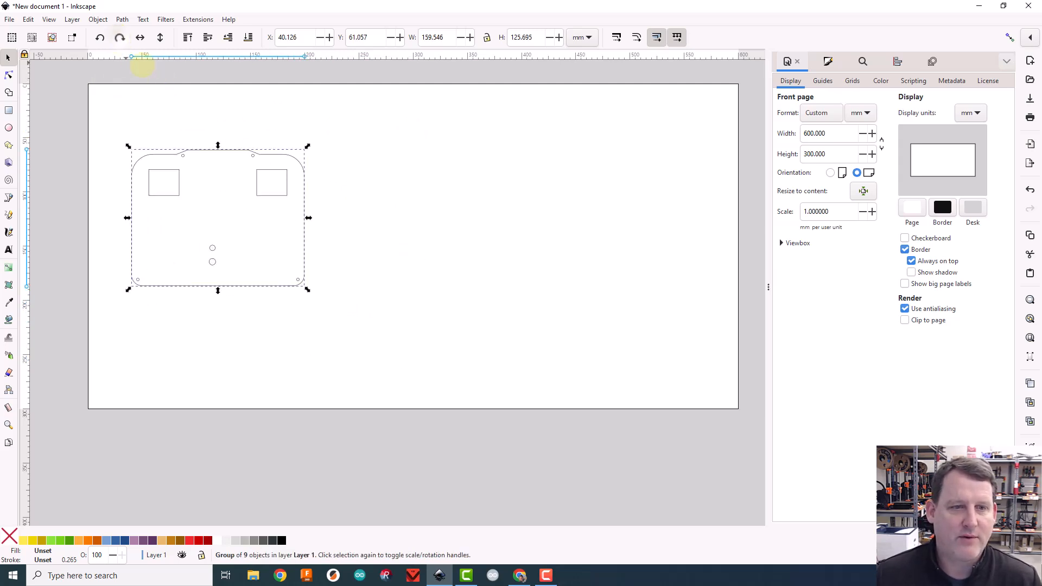
{"action": "left_click_drag", "start_coordinate": [288, 155], "coordinate": [252, 97]}
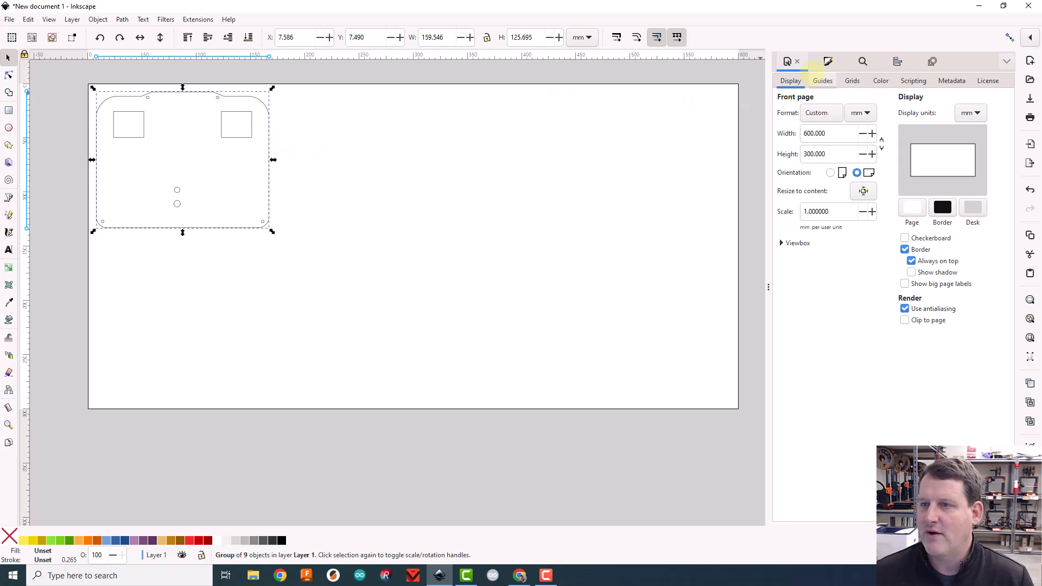
Set the faceplate group's fill to no paint.
{"action": "left_click", "coordinate": [99, 19]}
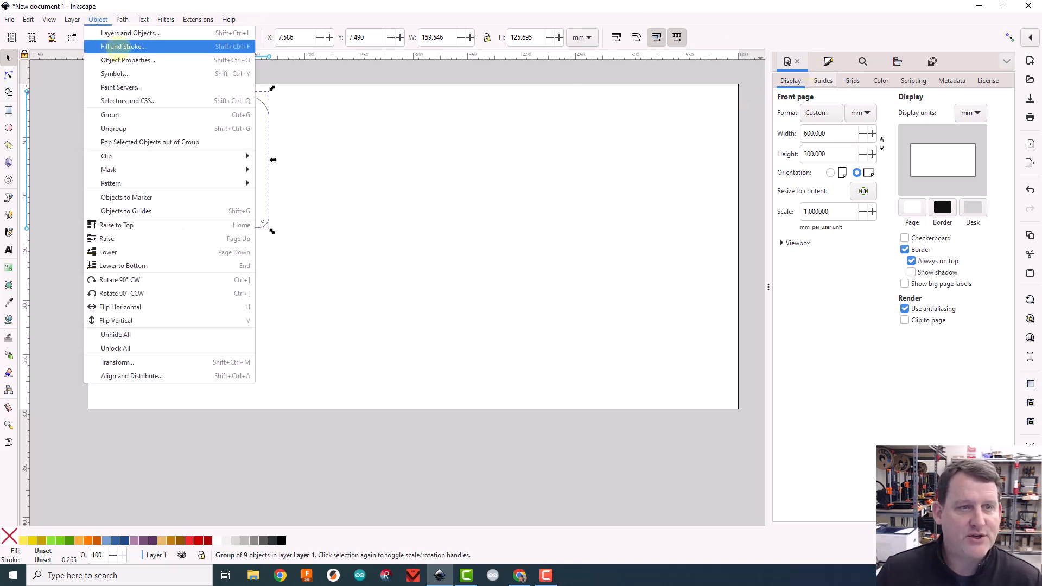
{"action": "left_click", "coordinate": [120, 46]}
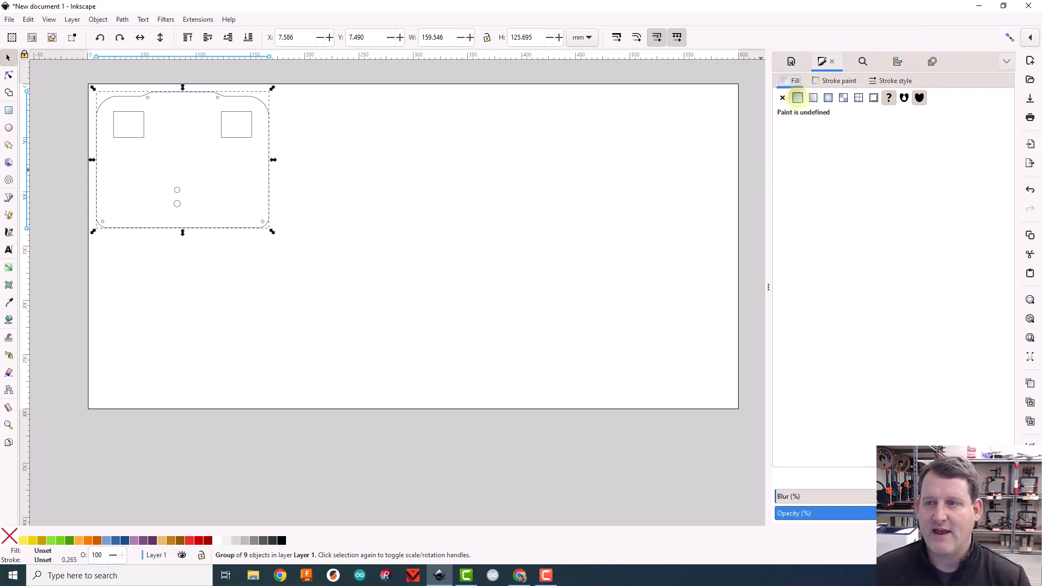
{"action": "left_click", "coordinate": [797, 97]}
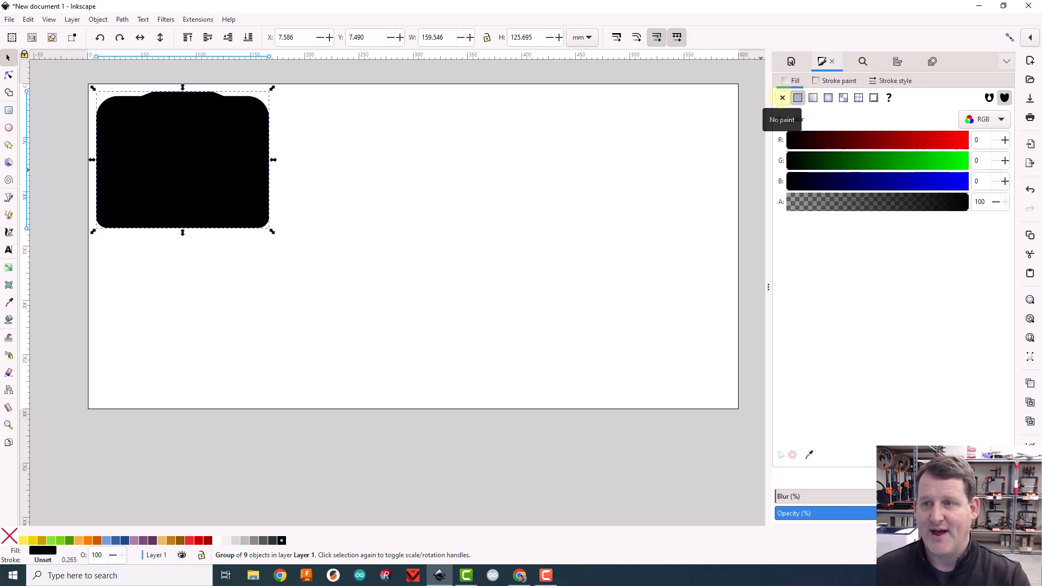
{"action": "left_click", "coordinate": [782, 98]}
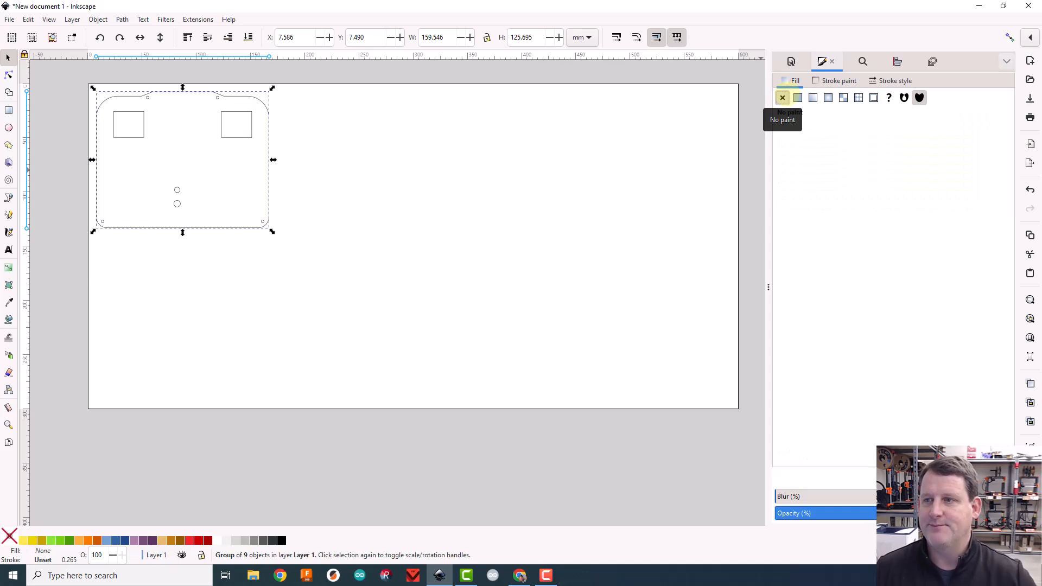
Give the faceplate group a flat pure red RGB stroke, with red 255, green 0 and blue 0.
{"action": "left_click", "coordinate": [838, 81]}
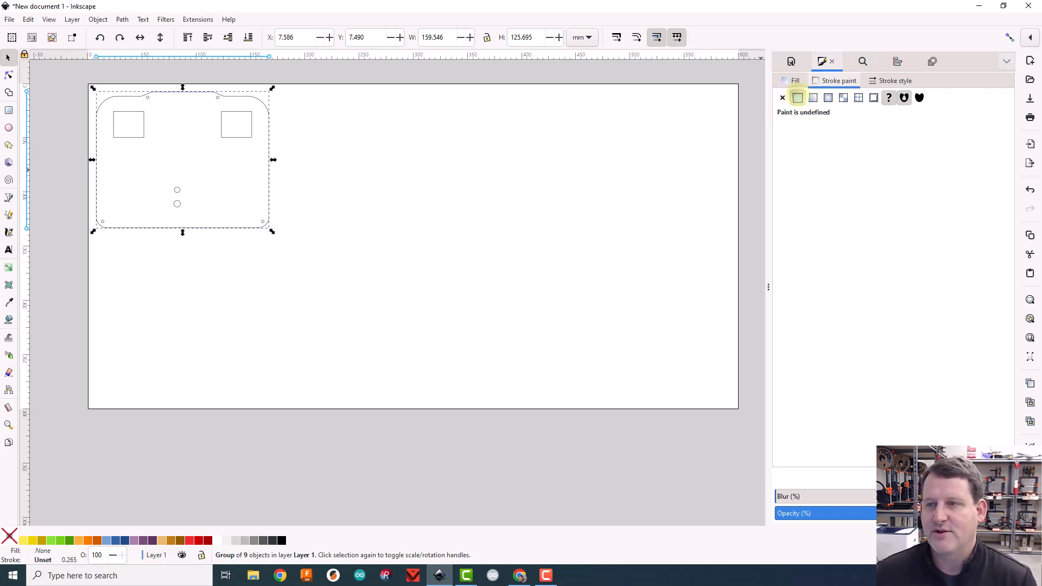
{"action": "left_click", "coordinate": [797, 97]}
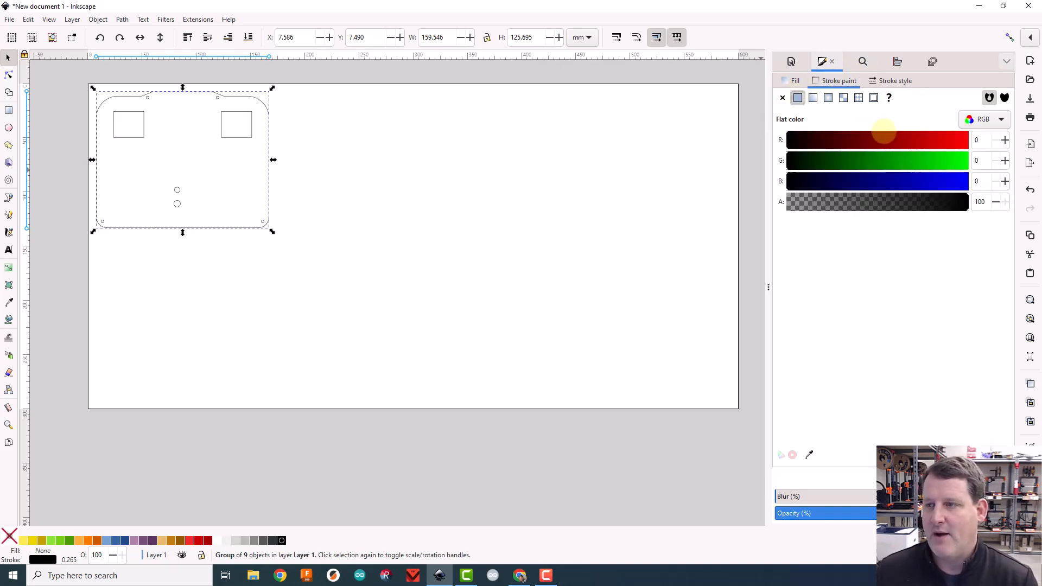
{"action": "left_click_drag", "start_coordinate": [931, 137], "coordinate": [969, 139]}
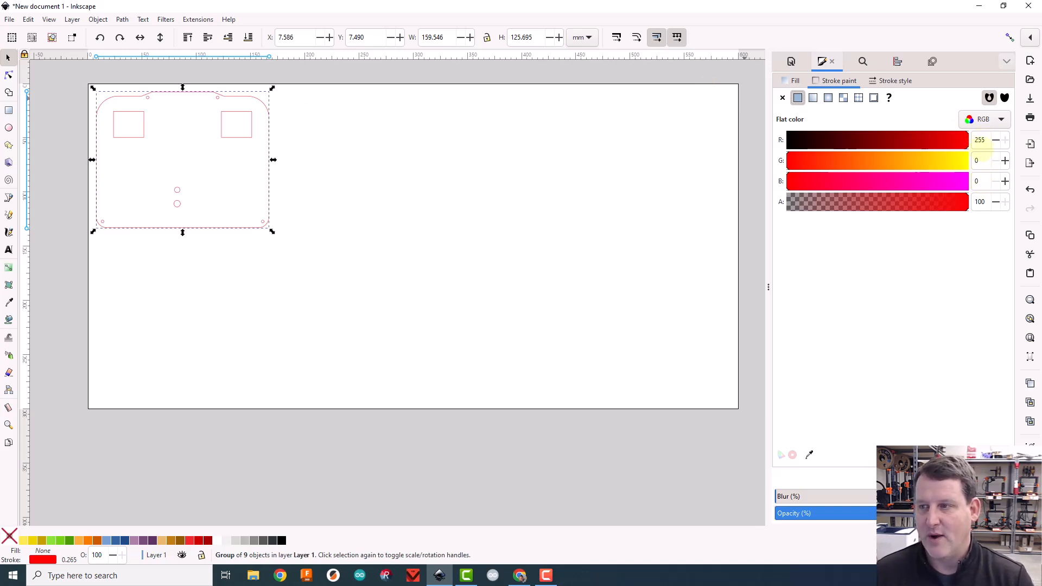
{"action": "left_click_drag", "start_coordinate": [795, 160], "coordinate": [903, 158]}
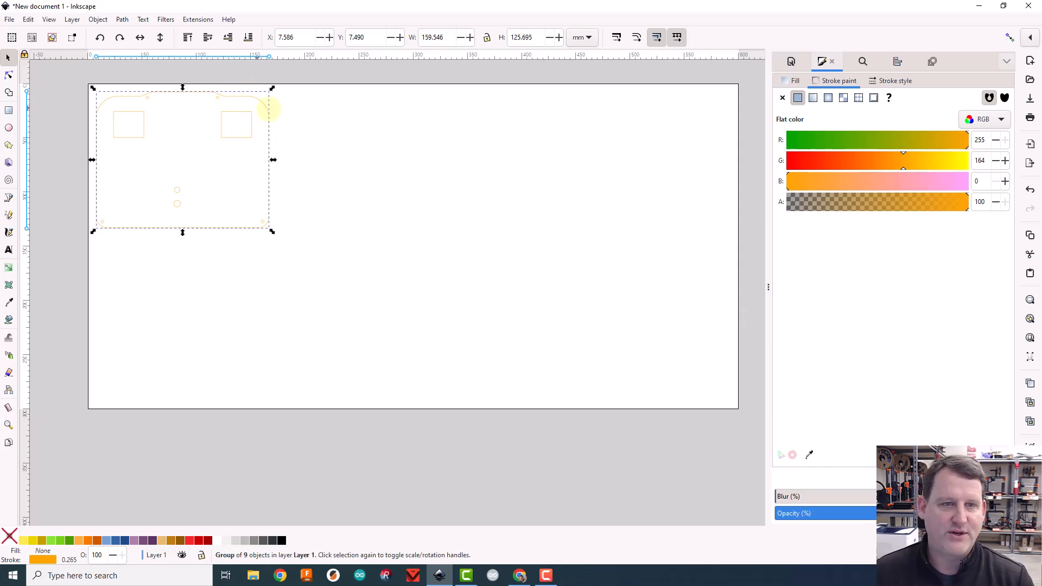
{"action": "left_click_drag", "start_coordinate": [902, 163], "coordinate": [771, 171]}
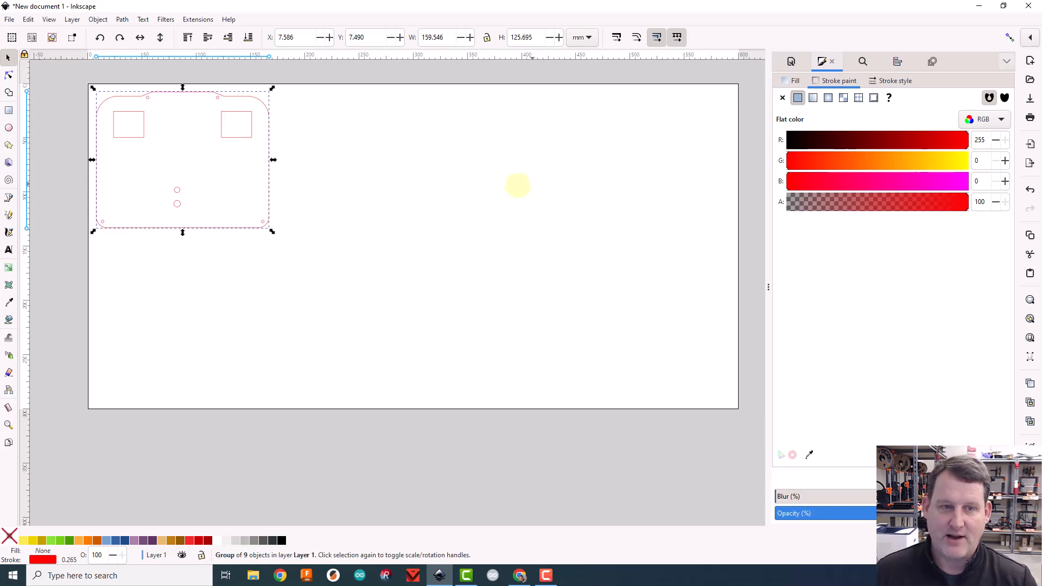
{"action": "left_click", "coordinate": [995, 139]}
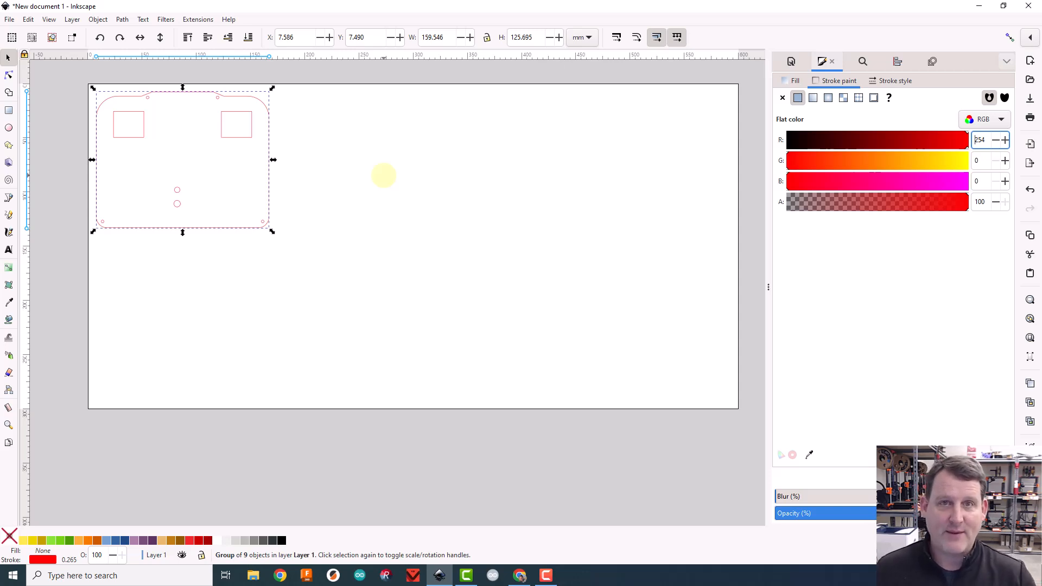
{"action": "left_click", "coordinate": [1003, 140]}
Add the text "ON" just above the two small central circles on the faceplate and select it as an object.
{"action": "left_click", "coordinate": [407, 166]}
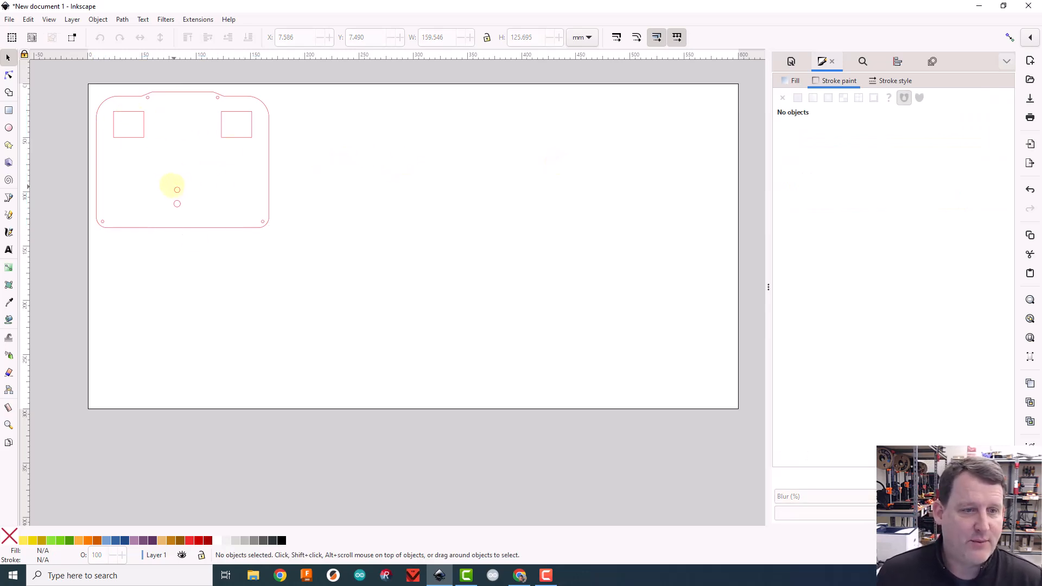
{"action": "left_click", "coordinate": [8, 250]}
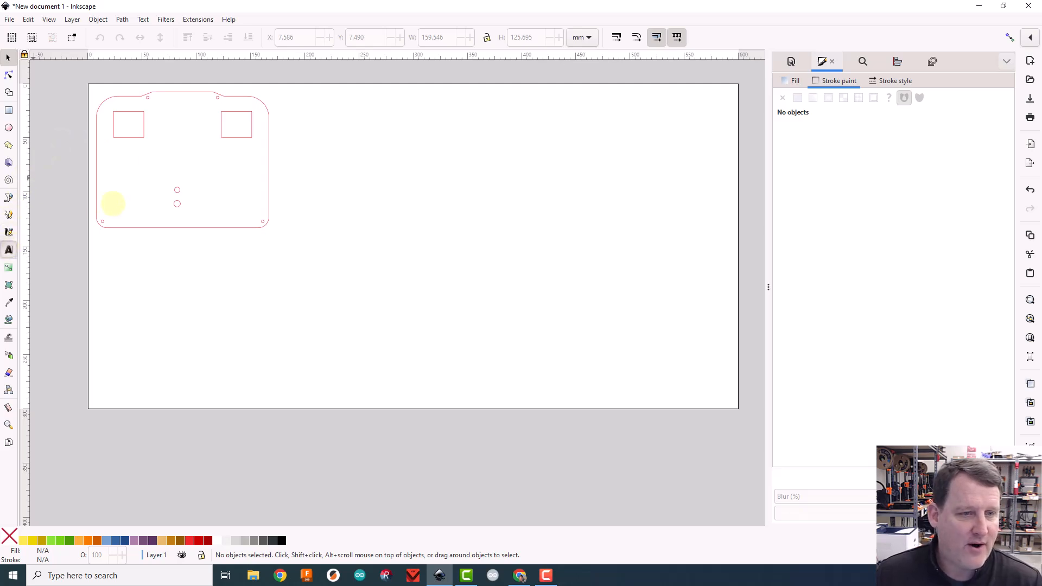
{"action": "left_click", "coordinate": [172, 182]}
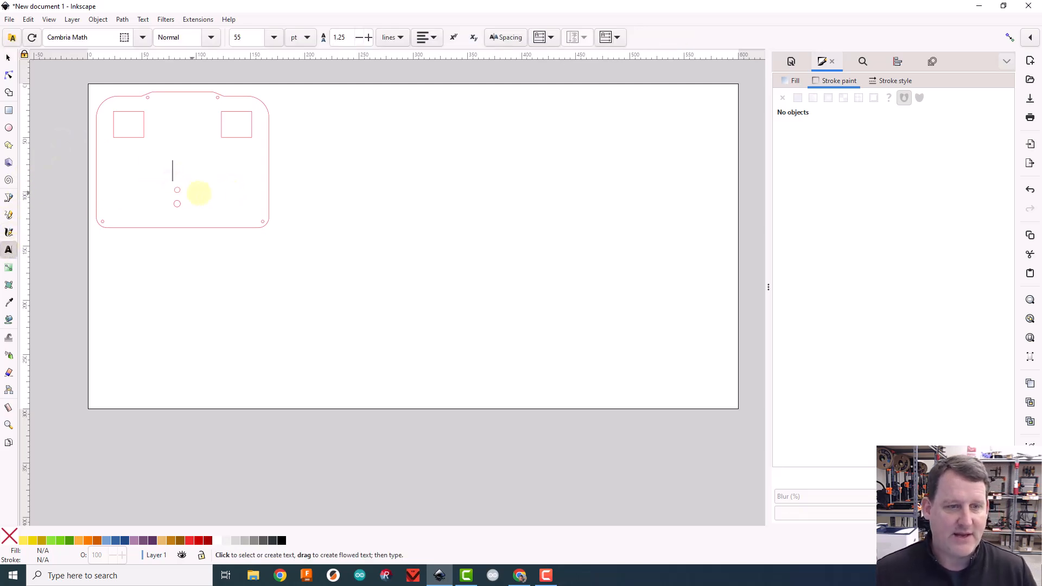
{"action": "type", "text": "ON"}
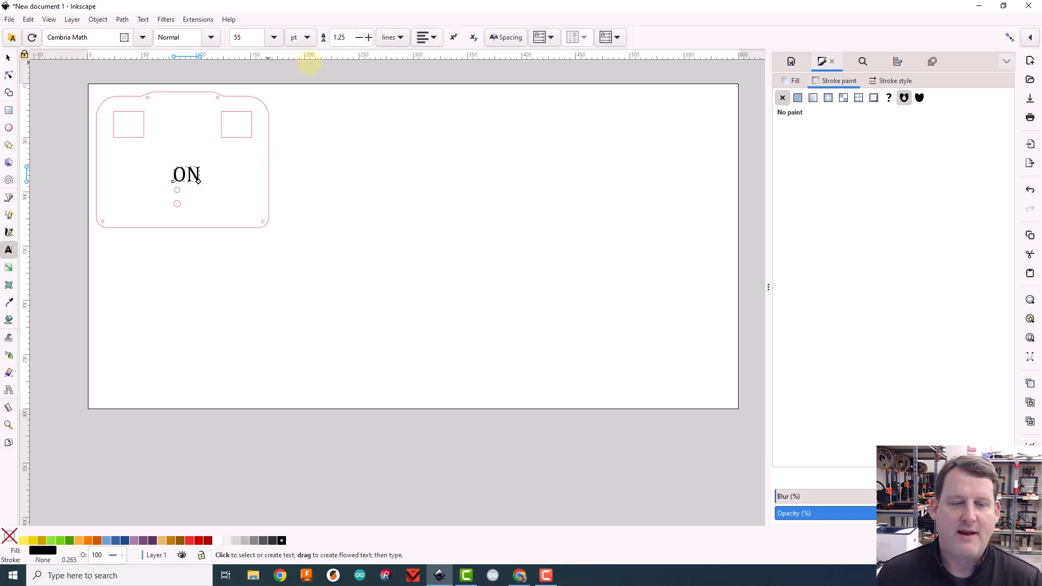
{"action": "left_click", "coordinate": [331, 120]}
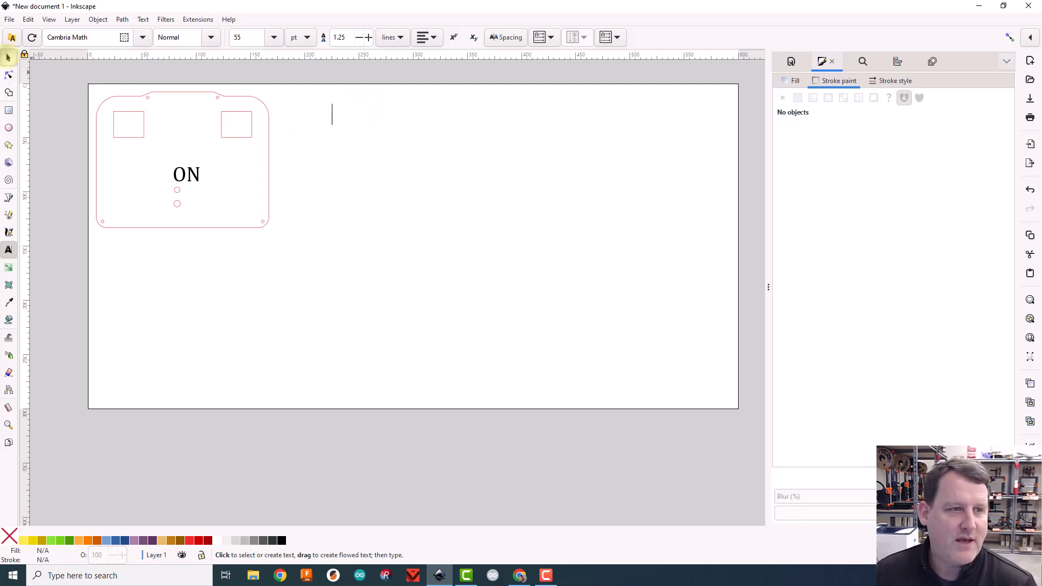
{"action": "left_click", "coordinate": [8, 57]}
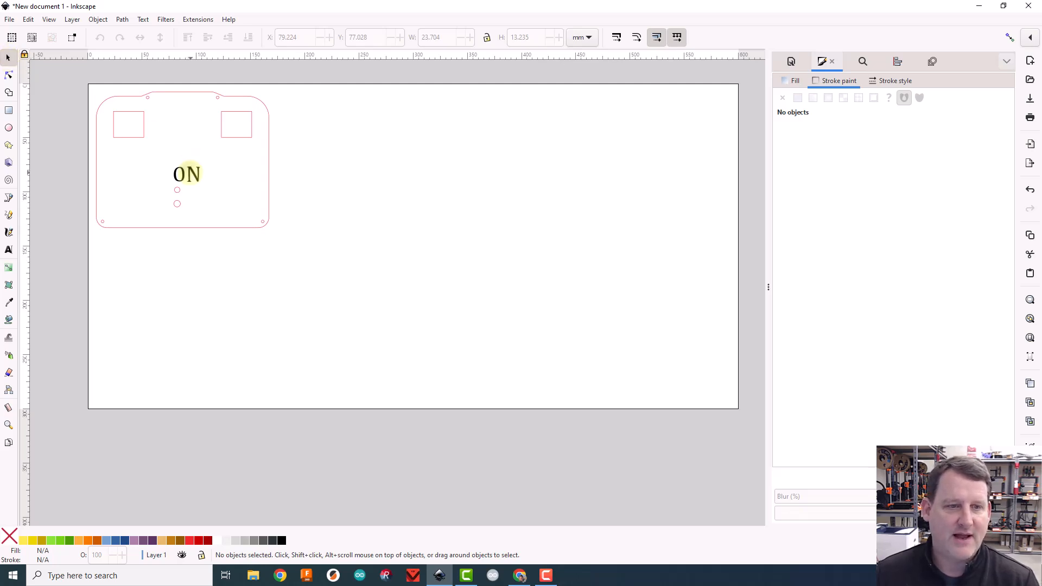
{"action": "left_click", "coordinate": [186, 172]}
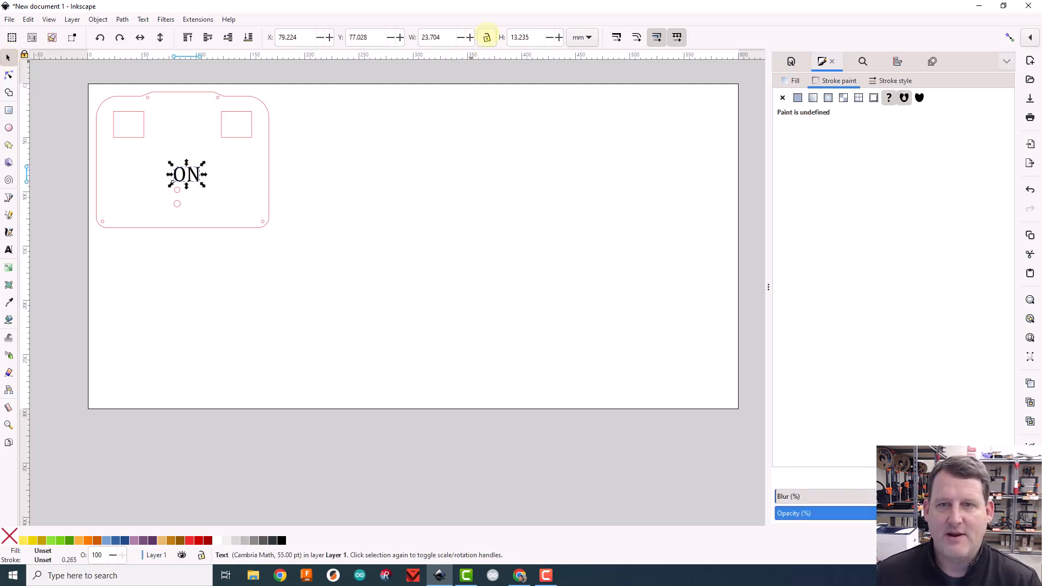
{"action": "left_click", "coordinate": [486, 37]}
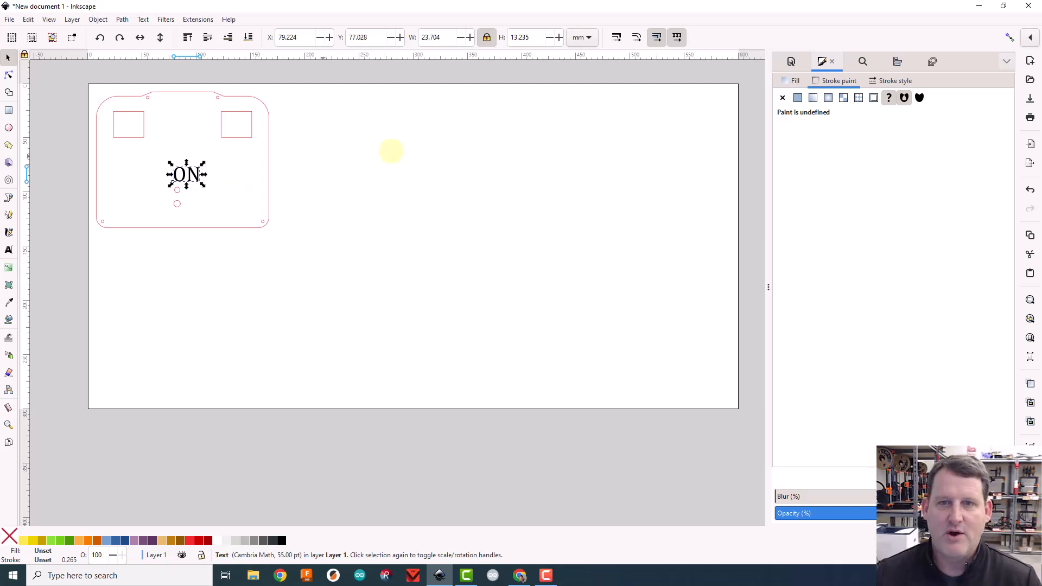
{"action": "left_click", "coordinate": [486, 37]}
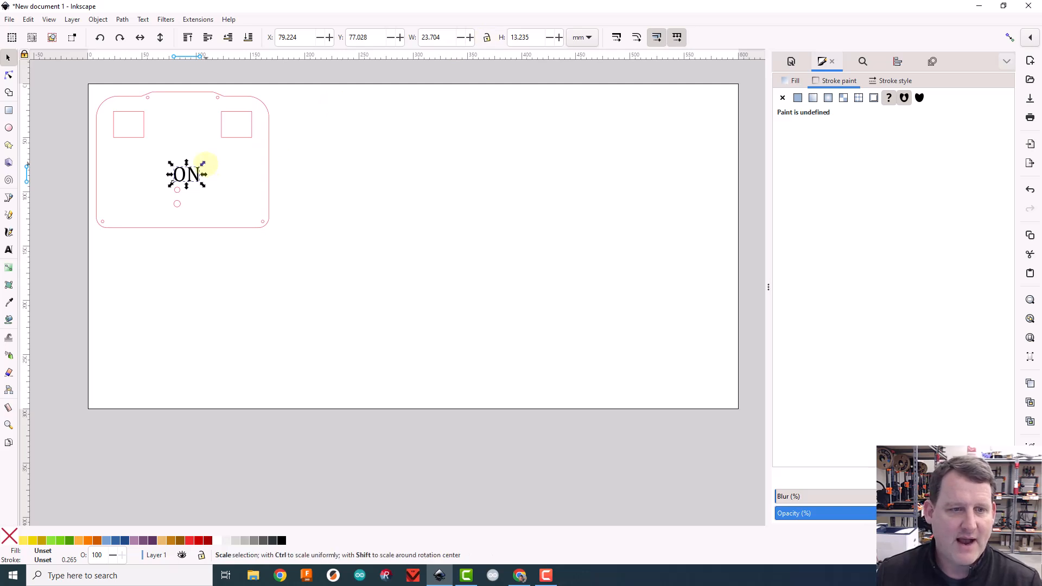
{"action": "left_click_drag", "start_coordinate": [202, 164], "coordinate": [181, 162]}
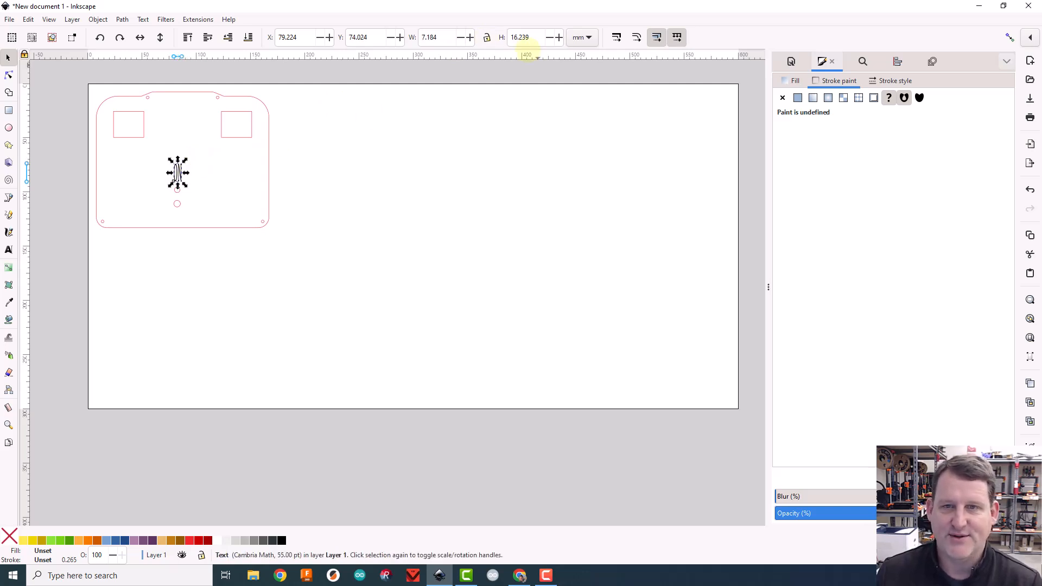
{"action": "key", "text": "ctrl+z"}
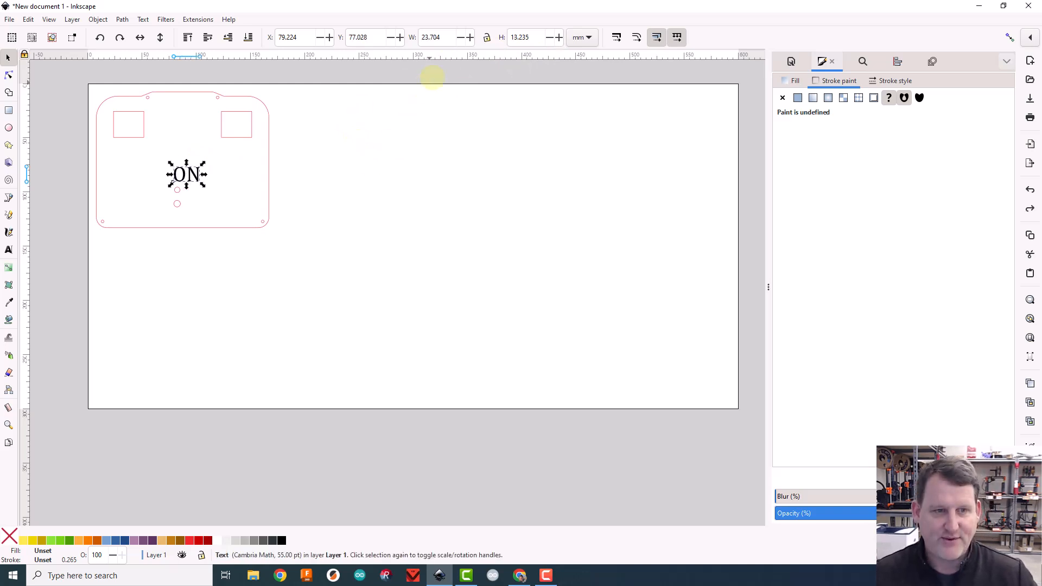
Lock the ON text's proportions and shrink it to about 8.5 mm wide and 4.7 mm high, just above the upper small circle.
{"action": "left_click", "coordinate": [487, 37]}
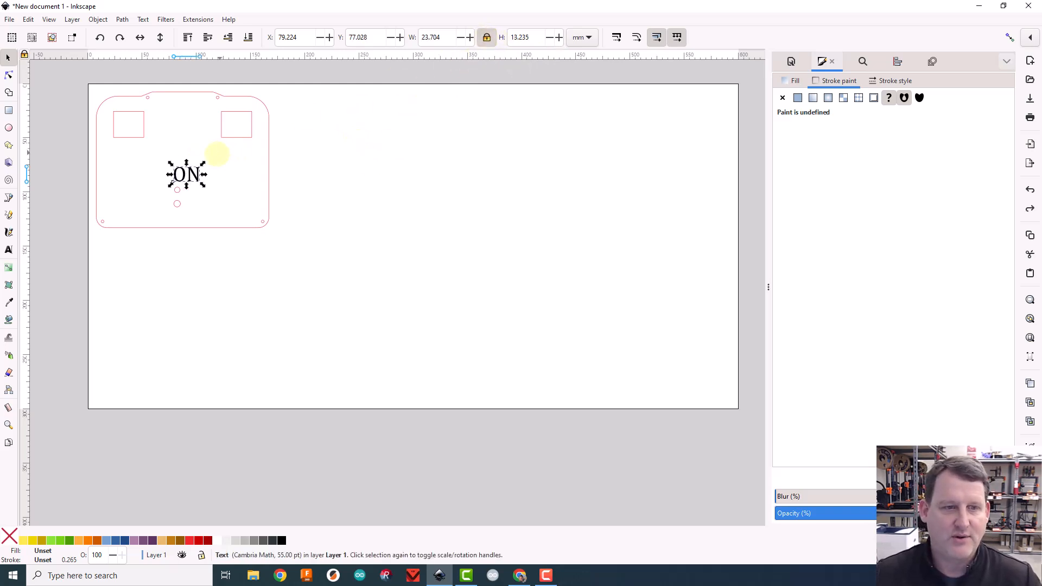
{"action": "left_click_drag", "start_coordinate": [204, 162], "coordinate": [185, 174]}
{"action": "scroll", "coordinate": [181, 182], "scroll_direction": "down", "scroll_amount": 3}
{"action": "scroll", "coordinate": [184, 188], "scroll_direction": "up", "scroll_amount": 9}
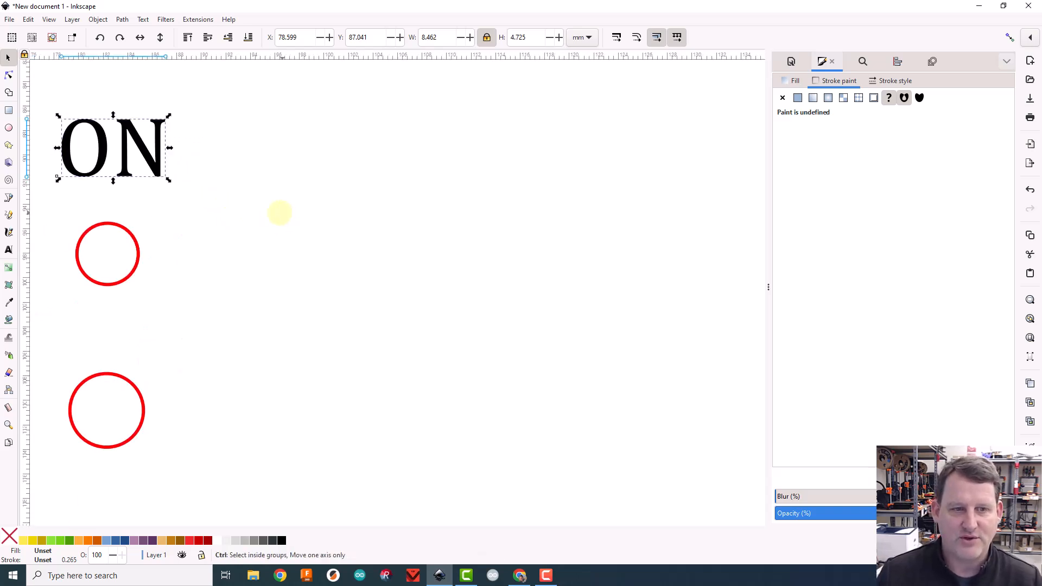
Duplicate the ON text and place the copy just below the lower small central circle.
{"action": "scroll", "coordinate": [278, 213], "scroll_direction": "down", "scroll_amount": 4}
{"action": "scroll", "coordinate": [272, 209], "scroll_direction": "down", "scroll_amount": 1}
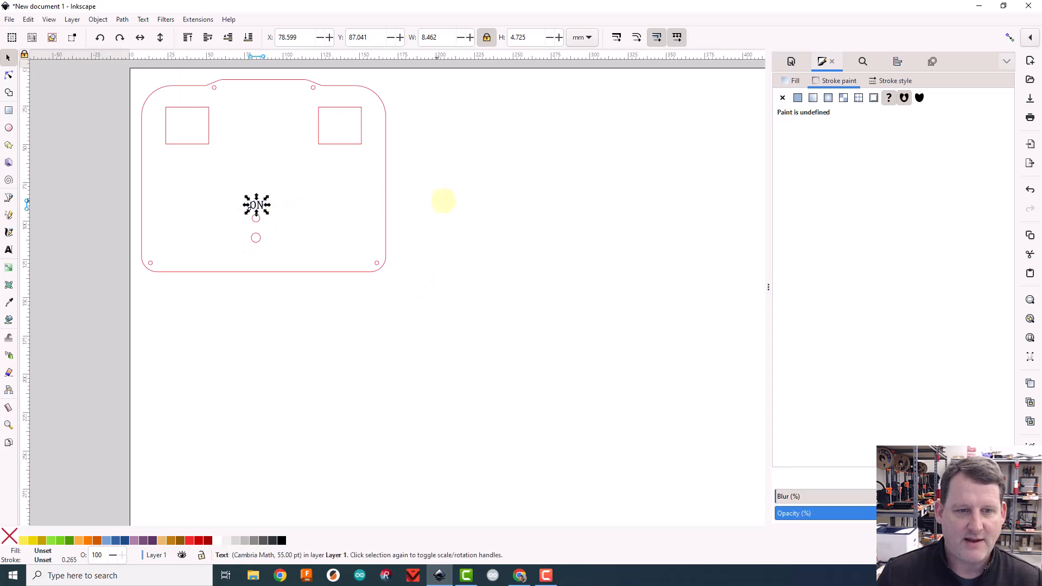
{"action": "left_click", "coordinate": [446, 197]}
{"action": "left_click_drag", "start_coordinate": [445, 196], "coordinate": [496, 253]}
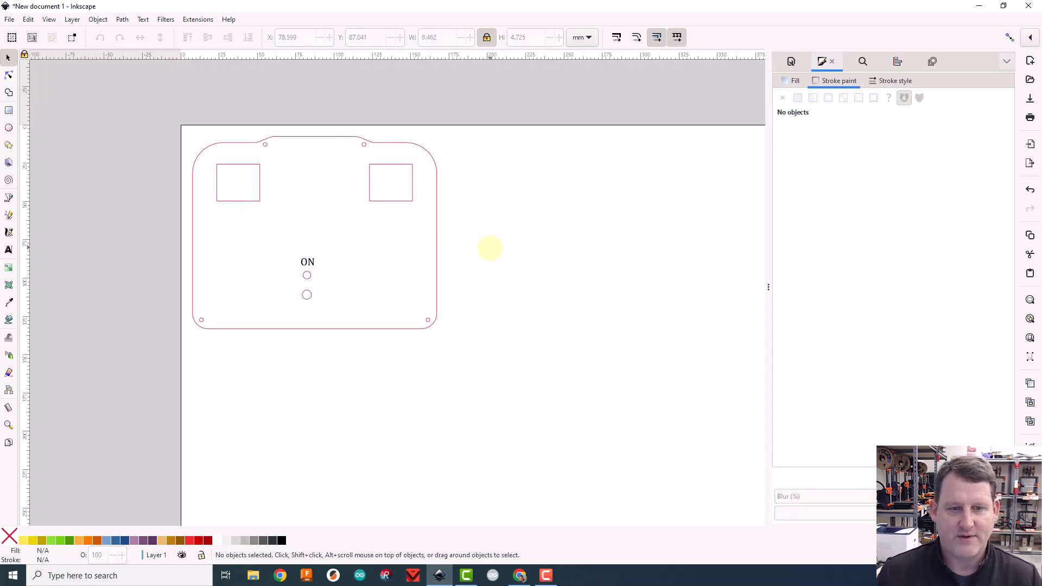
{"action": "scroll", "coordinate": [489, 253], "scroll_direction": "down", "scroll_amount": 1}
{"action": "scroll", "coordinate": [489, 253], "scroll_direction": "down", "scroll_amount": 1}
{"action": "scroll", "coordinate": [491, 252], "scroll_direction": "up", "scroll_amount": 1}
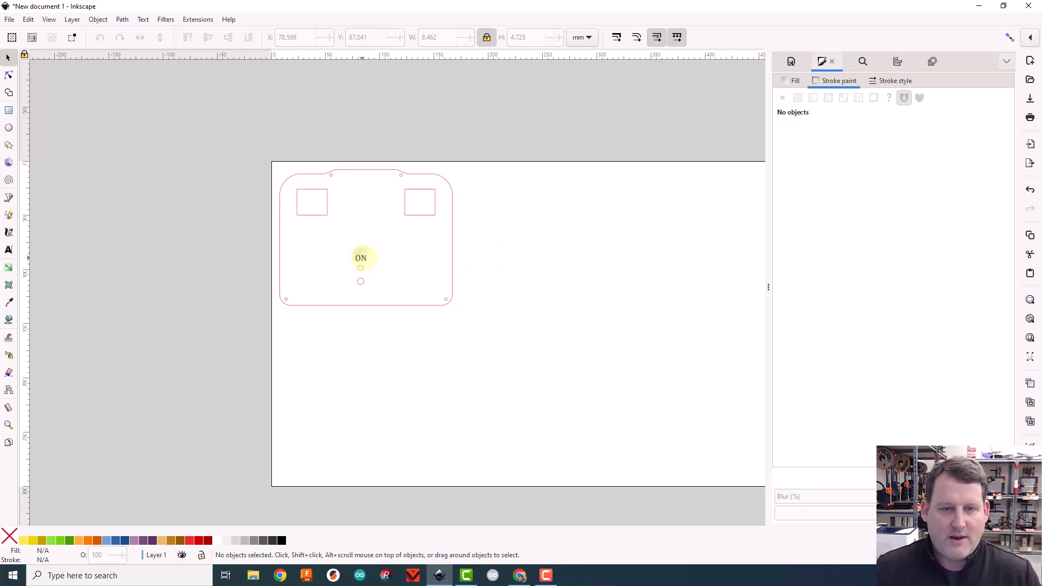
{"action": "left_click", "coordinate": [361, 259]}
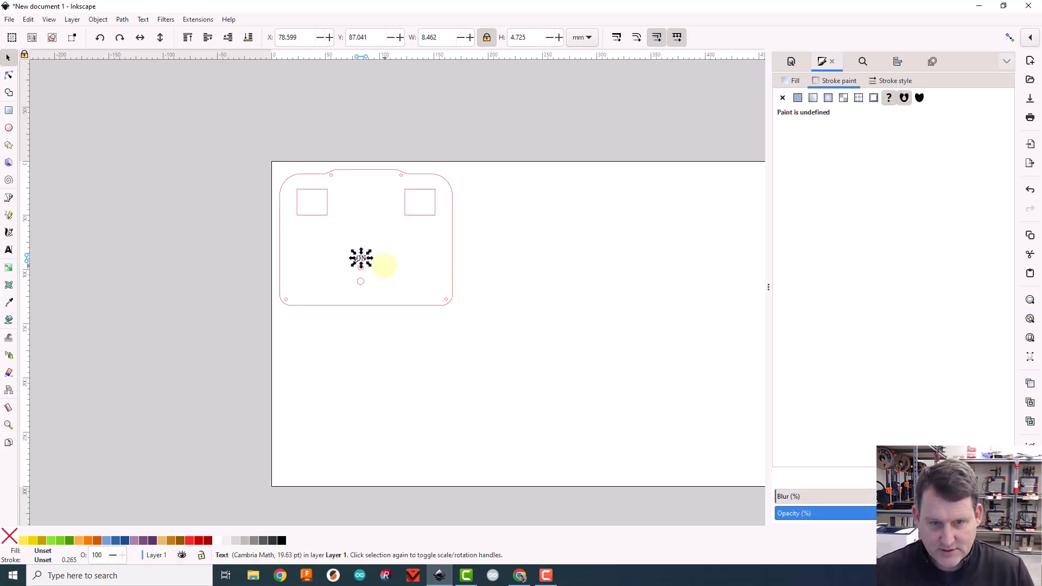
{"action": "key", "text": "ctrl+v"}
{"action": "left_click_drag", "start_coordinate": [382, 268], "coordinate": [355, 296]}
{"action": "left_click", "coordinate": [361, 296]}
{"action": "left_click", "coordinate": [360, 295]}
{"action": "left_click", "coordinate": [360, 295]}
{"action": "left_click", "coordinate": [360, 295]}
{"action": "left_click", "coordinate": [360, 295]}
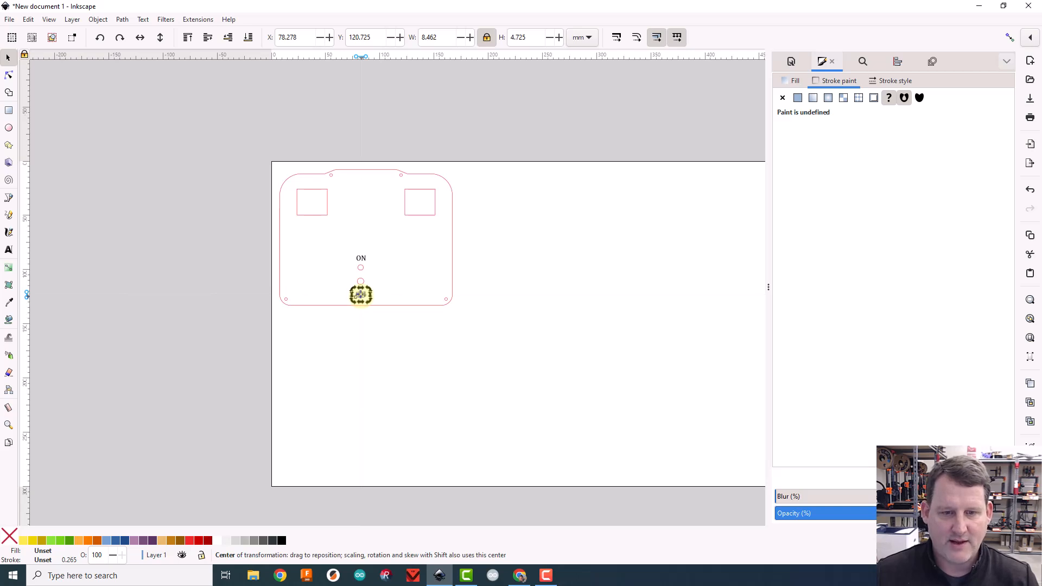
Change the wording of the lower ON copy to "OFF" and select it as an object.
{"action": "scroll", "coordinate": [360, 295], "scroll_direction": "down", "scroll_amount": 1}
{"action": "scroll", "coordinate": [360, 295], "scroll_direction": "up", "scroll_amount": 4}
{"action": "scroll", "coordinate": [358, 294], "scroll_direction": "up", "scroll_amount": 2}
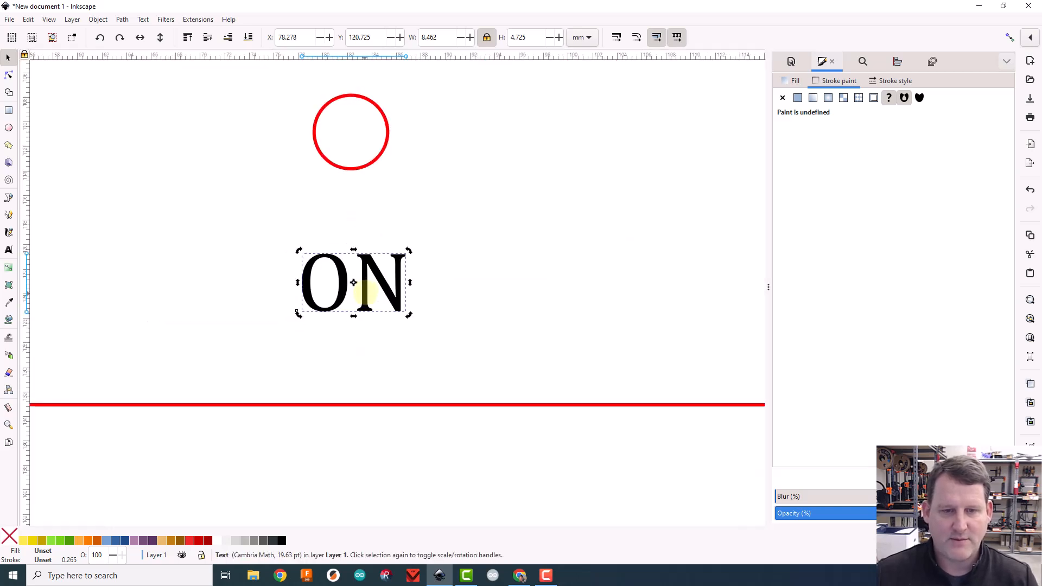
{"action": "double_click", "coordinate": [364, 287]}
{"action": "double_click", "coordinate": [365, 287]}
{"action": "left_click", "coordinate": [365, 288]}
{"action": "left_click_drag", "start_coordinate": [365, 286], "coordinate": [385, 284]}
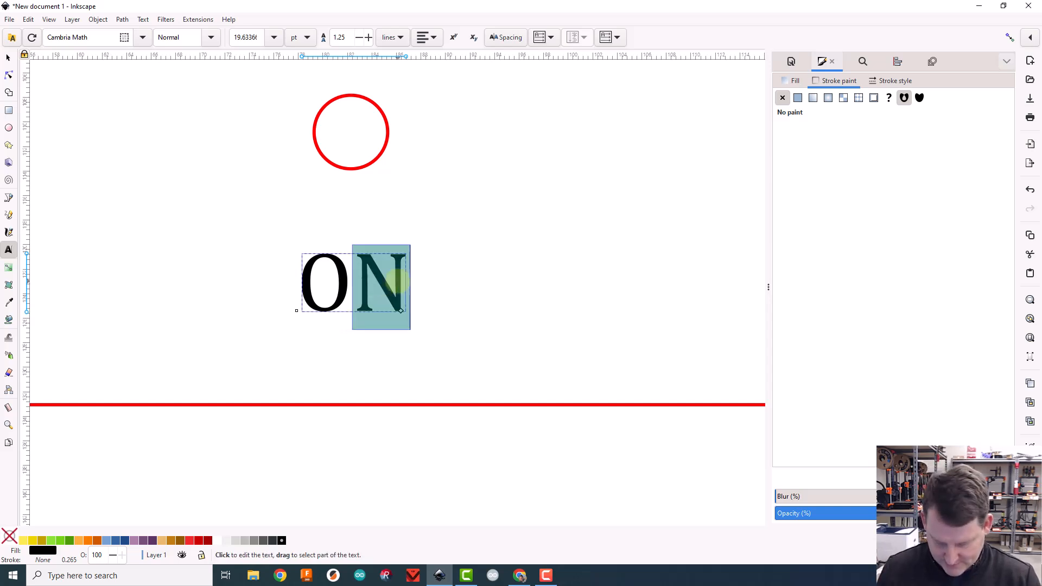
{"action": "type", "text": "FF"}
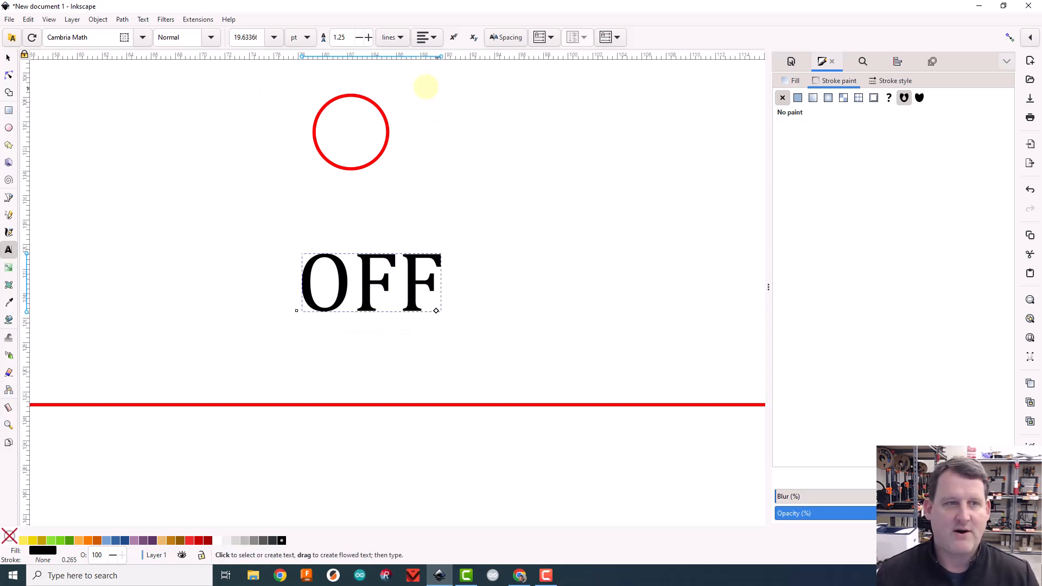
{"action": "left_click", "coordinate": [9, 57]}
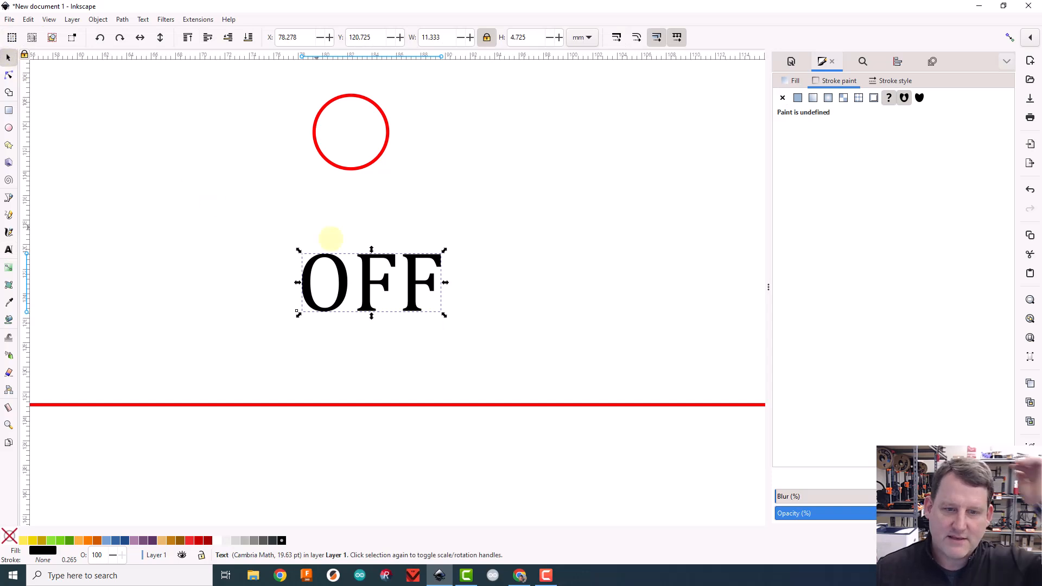
Centre the OFF text beneath the lower small circle, at about X 76.5 mm and Y 121.3 mm, and deselect it.
{"action": "left_click_drag", "start_coordinate": [366, 274], "coordinate": [345, 281]}
{"action": "scroll", "coordinate": [378, 209], "scroll_direction": "up", "scroll_amount": 3}
{"action": "scroll", "coordinate": [378, 208], "scroll_direction": "down", "scroll_amount": 6}
{"action": "scroll", "coordinate": [377, 213], "scroll_direction": "down", "scroll_amount": 1}
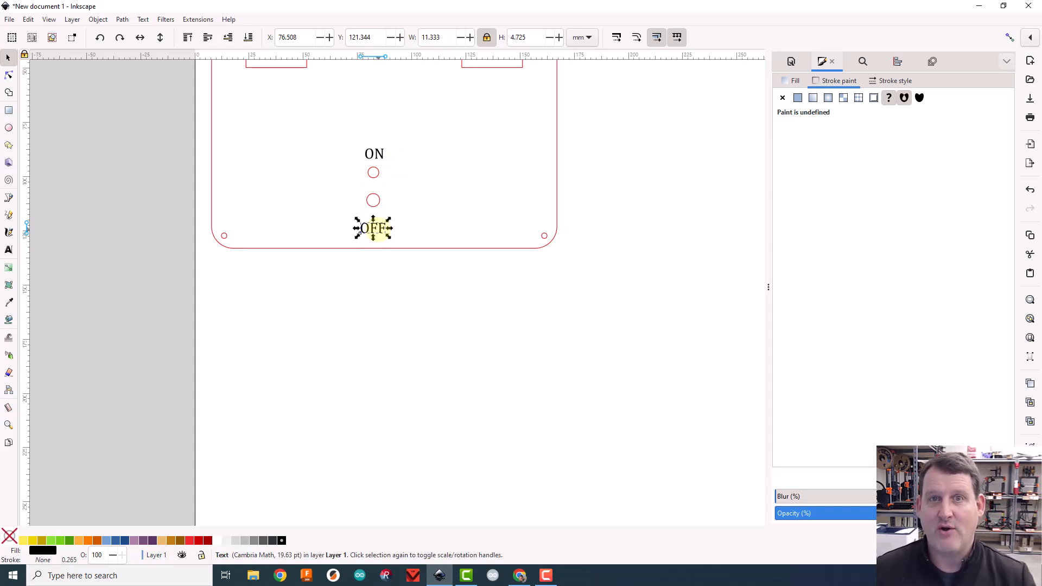
{"action": "scroll", "coordinate": [561, 203], "scroll_direction": "up", "scroll_amount": 6}
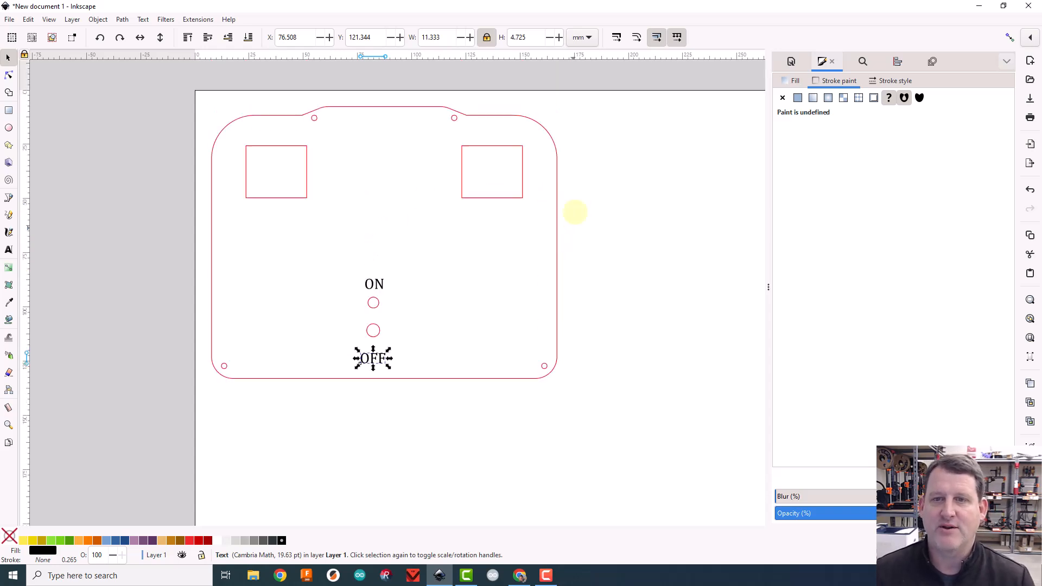
{"action": "left_click", "coordinate": [460, 229]}
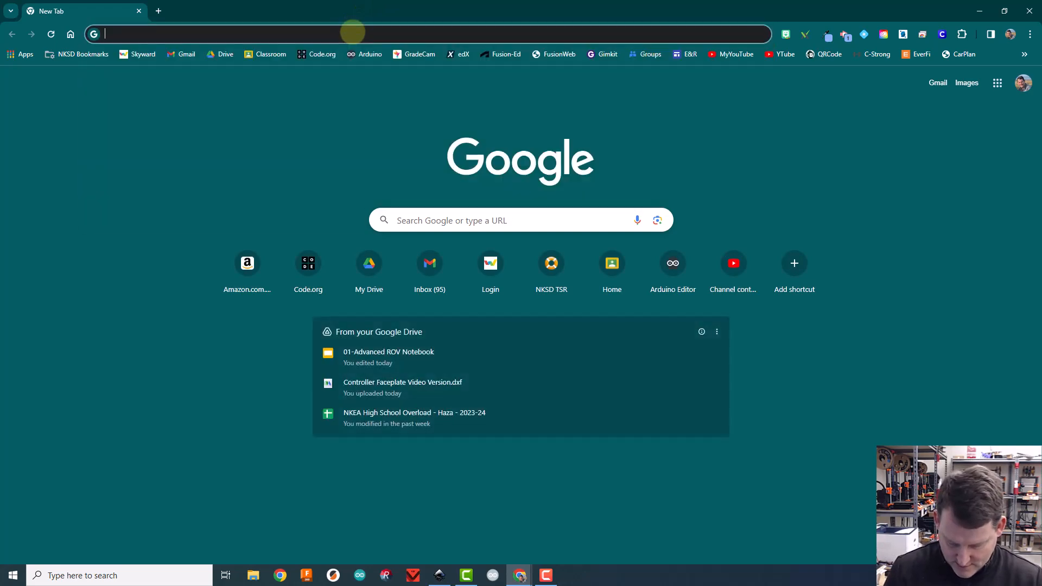
Search Google Images in Chrome for "black and white graphics of robotics".
{"action": "type", "text": "black and whit"}
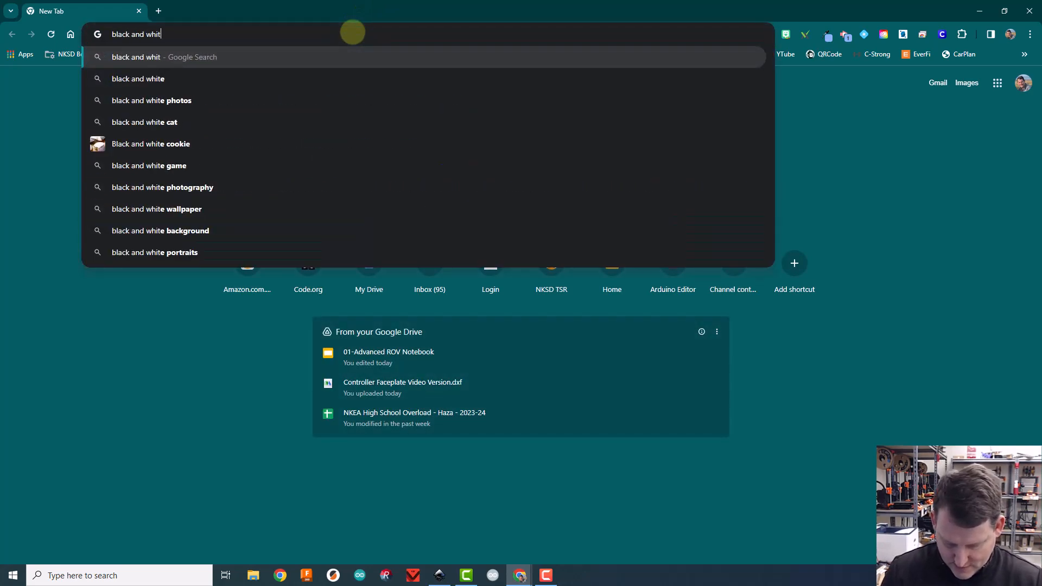
{"action": "type", "text": "e grpahics of "}
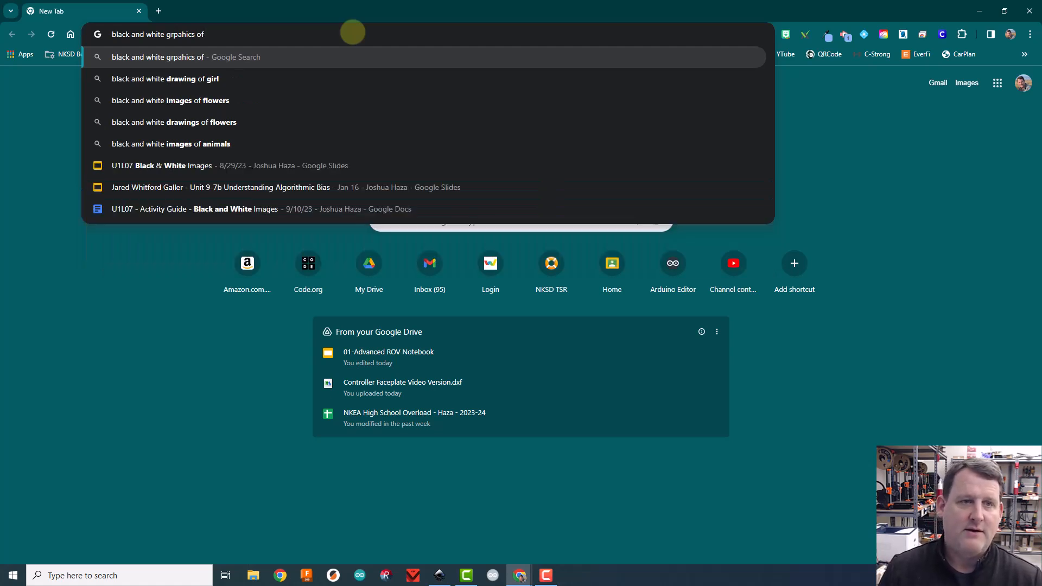
{"action": "type", "text": "robotcs"}
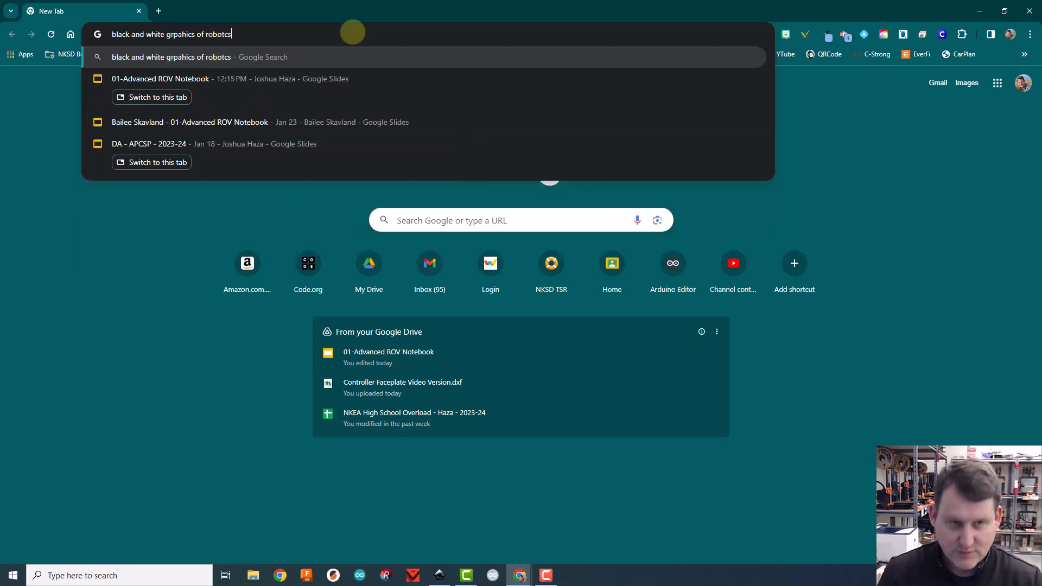
{"action": "key", "text": "Return"}
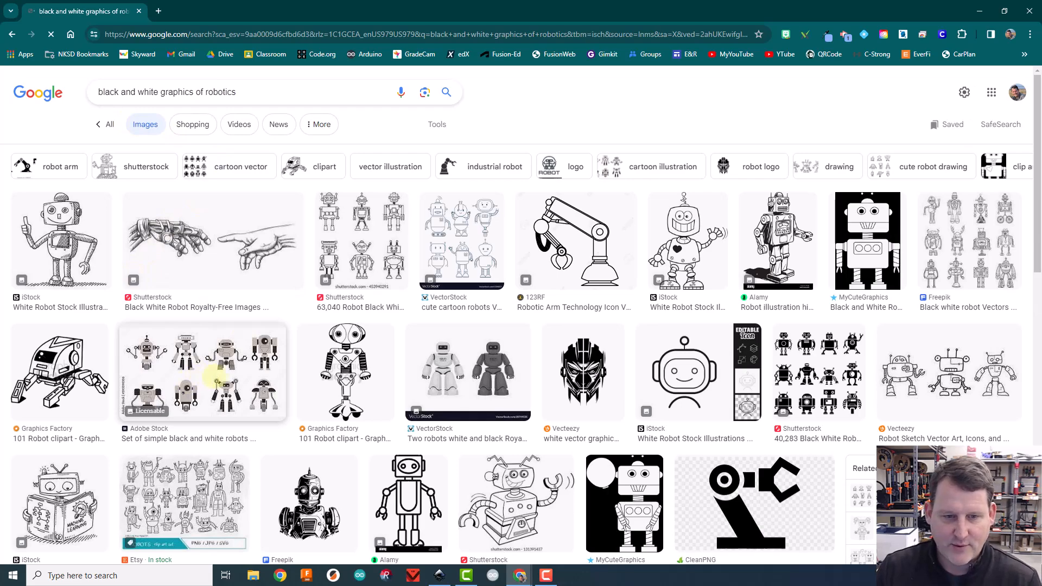
Copy the Freepik futuristic vintage robot image and paste it into the Inkscape document, beside the ON and OFF labels on the faceplate.
{"action": "scroll", "coordinate": [213, 380], "scroll_direction": "down", "scroll_amount": 4}
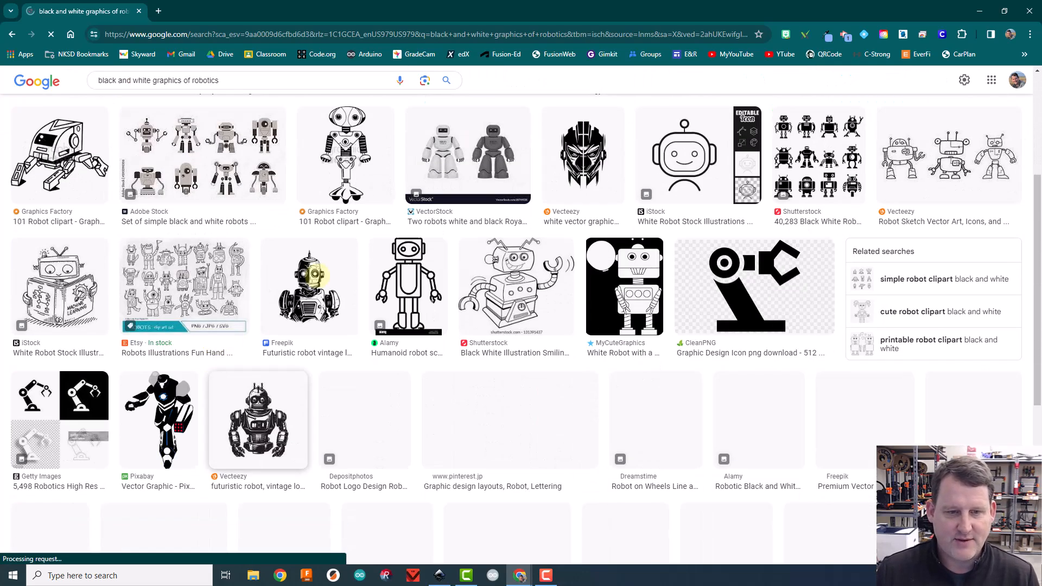
{"action": "left_click", "coordinate": [312, 285]}
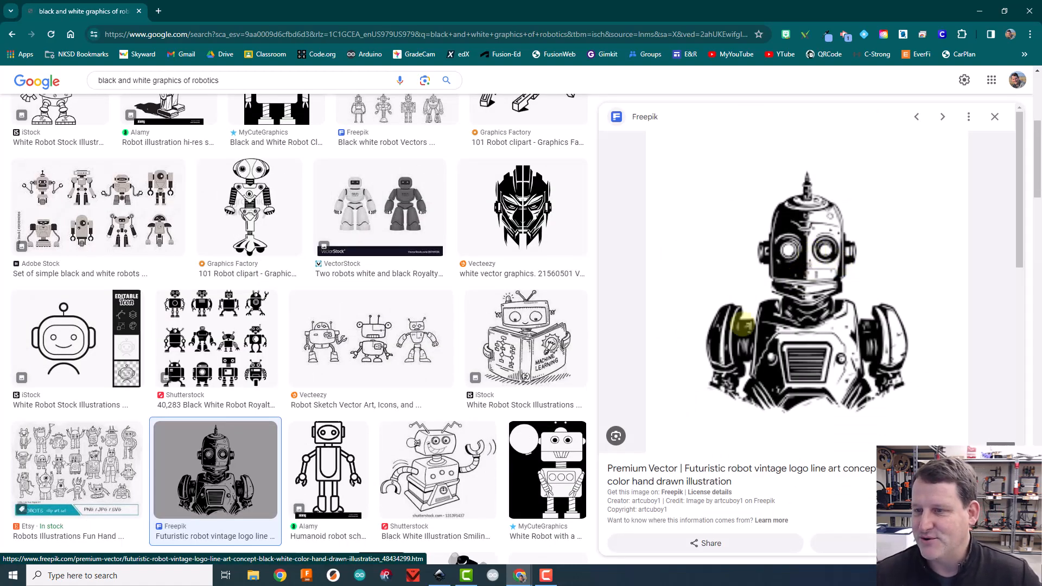
{"action": "right_click", "coordinate": [803, 316]}
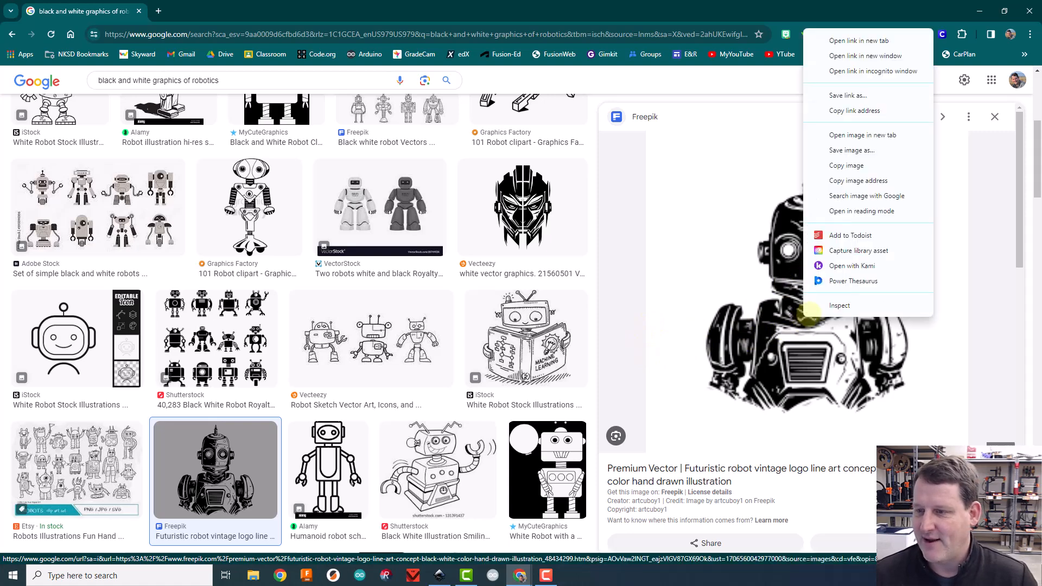
{"action": "left_click", "coordinate": [847, 165]}
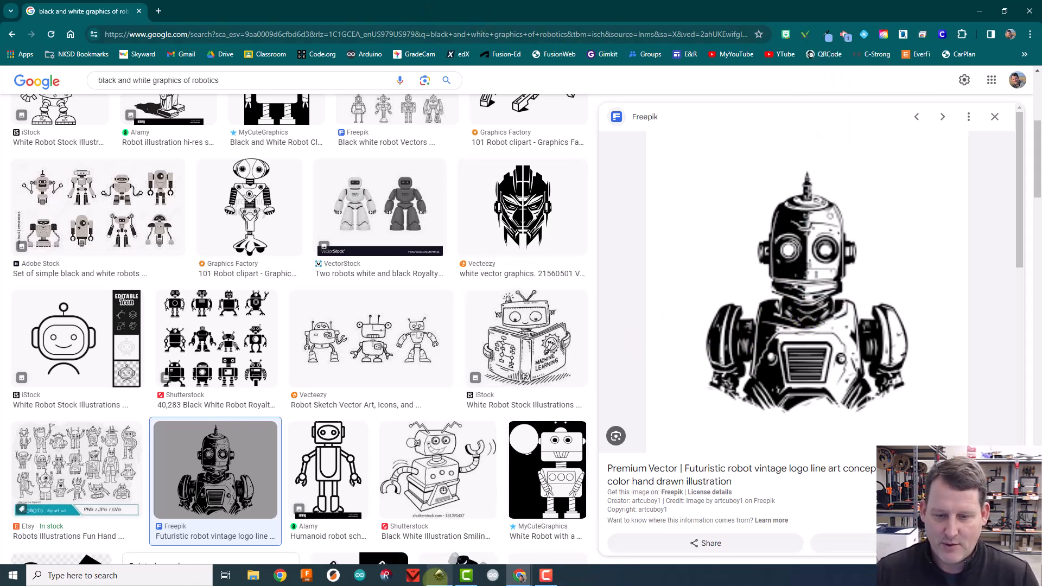
{"action": "left_click", "coordinate": [439, 576]}
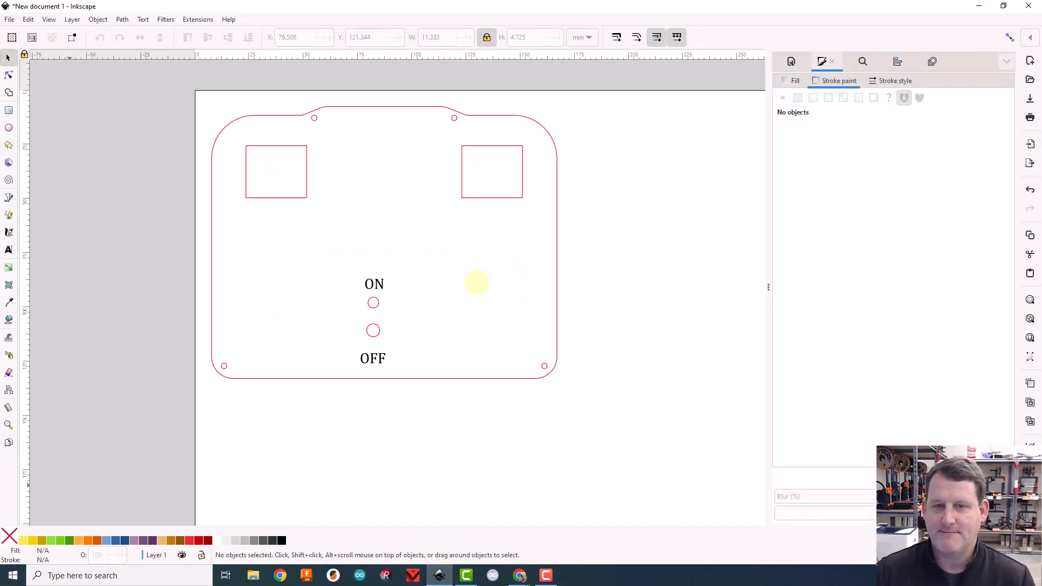
{"action": "key", "text": "ctrl+v"}
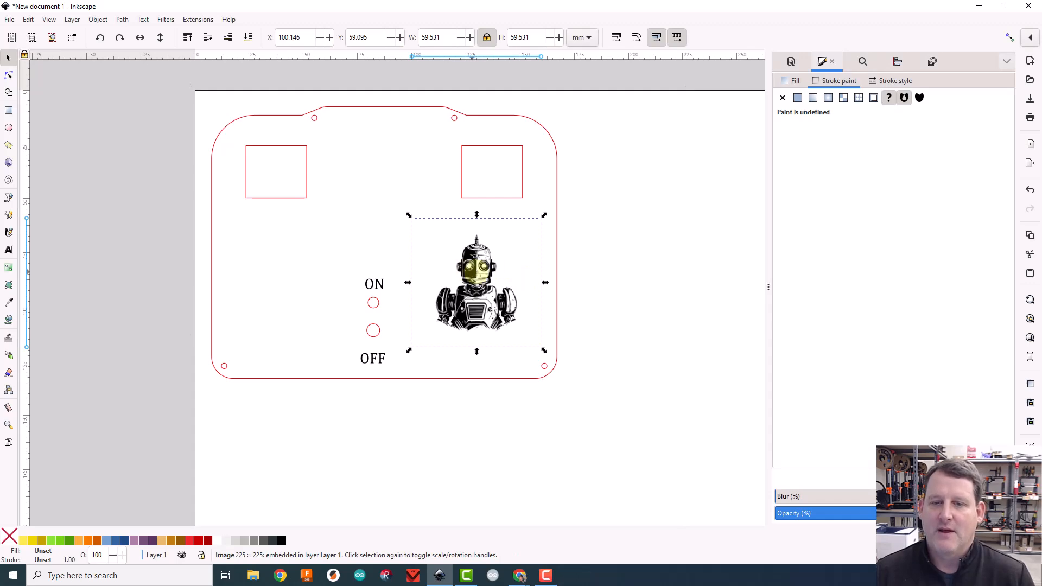
Examine the edge quality of the pasted robot image up close.
{"action": "scroll", "coordinate": [479, 271], "scroll_direction": "down", "scroll_amount": 2}
{"action": "scroll", "coordinate": [479, 280], "scroll_direction": "down", "scroll_amount": 1}
{"action": "scroll", "coordinate": [479, 280], "scroll_direction": "up", "scroll_amount": 10}
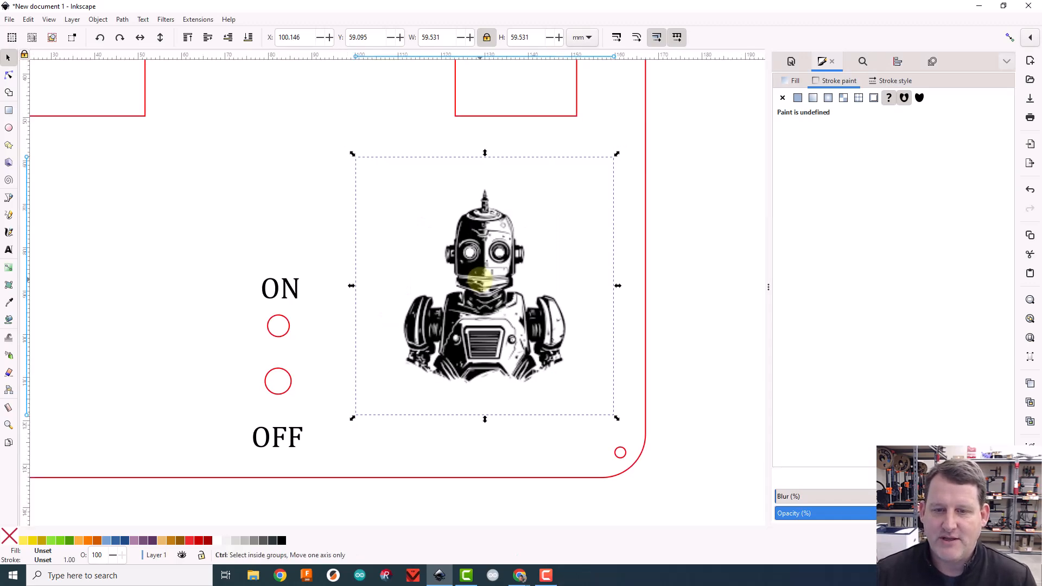
{"action": "scroll", "coordinate": [480, 280], "scroll_direction": "up", "scroll_amount": 5}
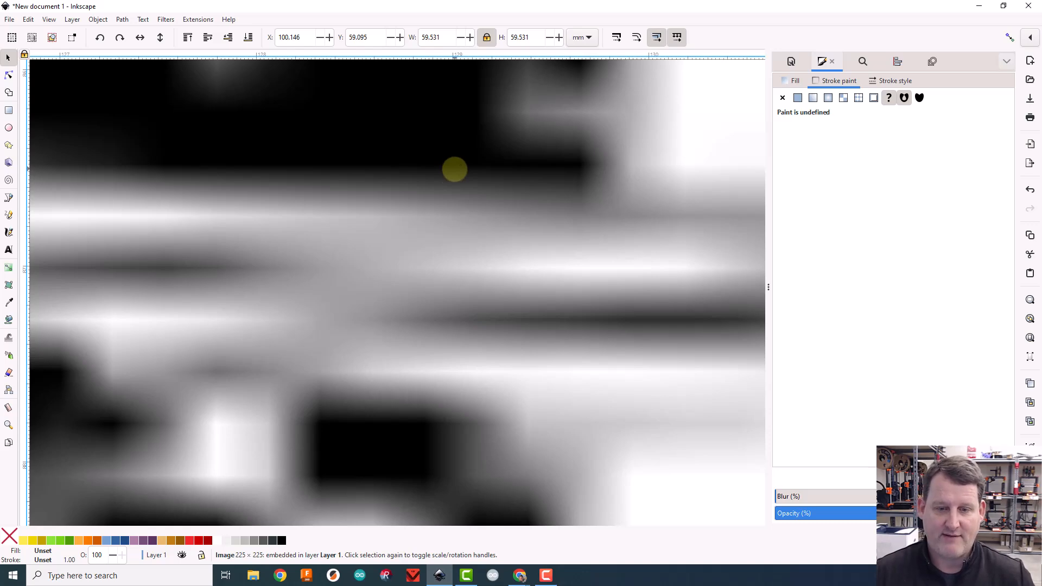
{"action": "scroll", "coordinate": [458, 176], "scroll_direction": "up", "scroll_amount": 4}
{"action": "scroll", "coordinate": [457, 176], "scroll_direction": "down", "scroll_amount": 4}
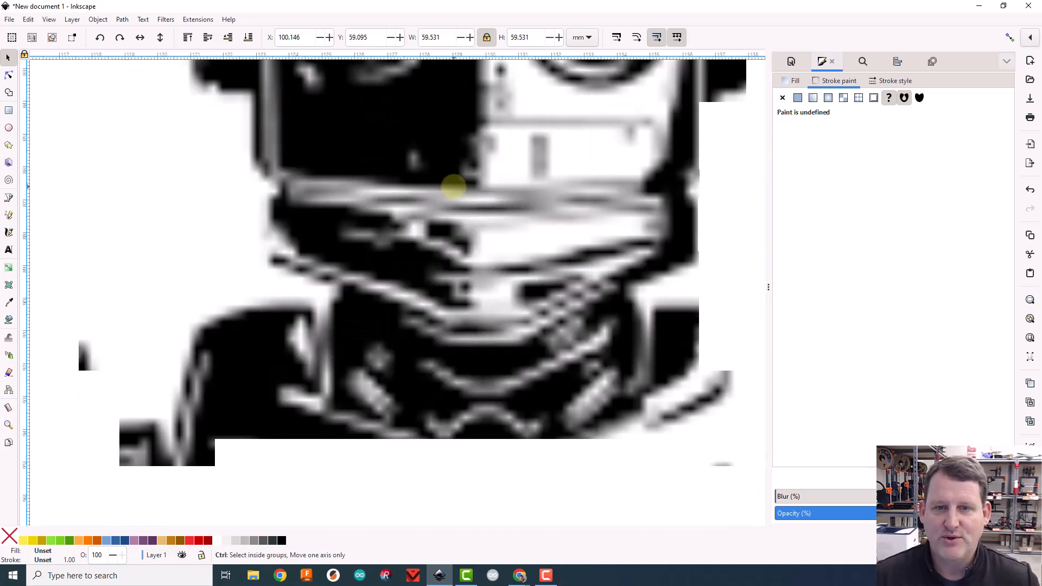
{"action": "scroll", "coordinate": [450, 186], "scroll_direction": "down", "scroll_amount": 2}
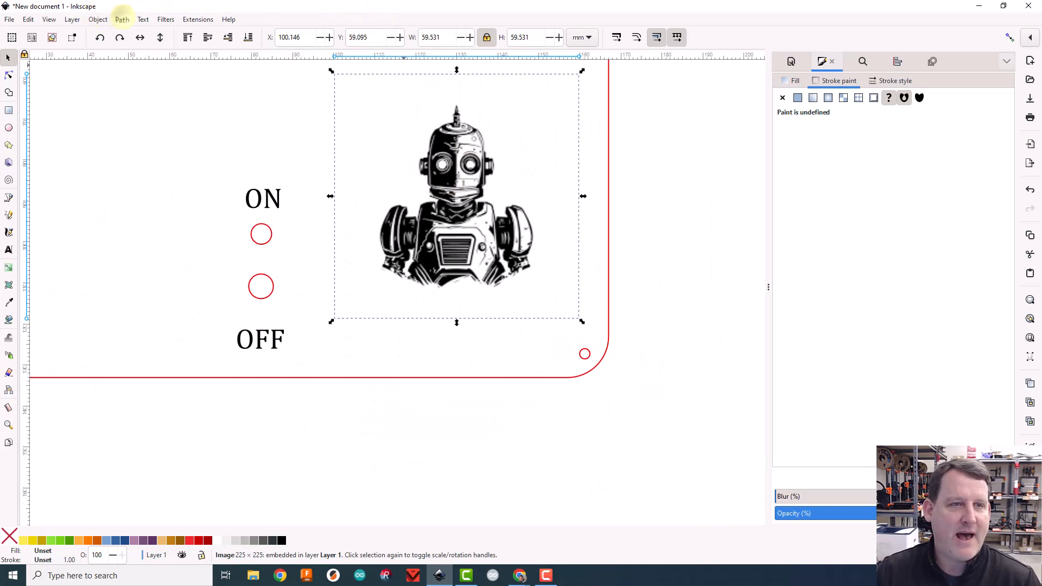
Trace the robot bitmap as a single scan with brightness cutoff and a threshold of about 0.638.
{"action": "left_click", "coordinate": [123, 19]}
{"action": "left_click", "coordinate": [122, 19]}
{"action": "left_click", "coordinate": [122, 19]}
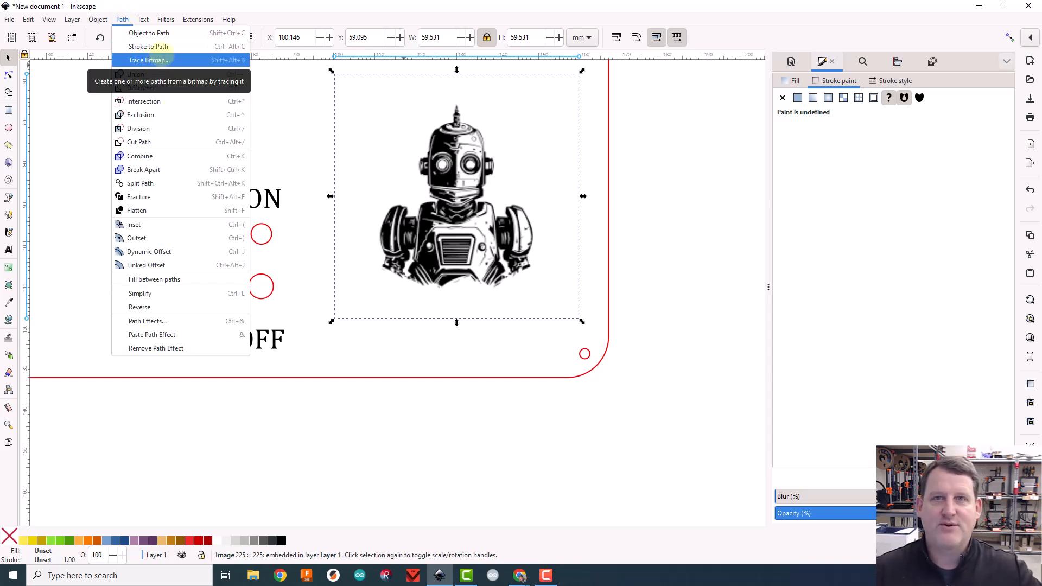
{"action": "left_click", "coordinate": [160, 60]}
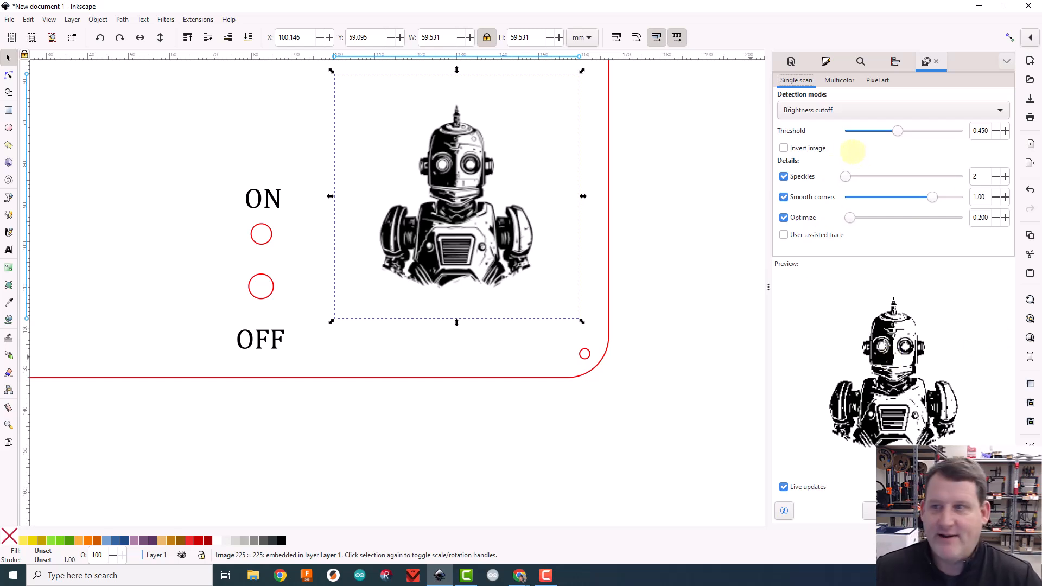
{"action": "left_click_drag", "start_coordinate": [897, 131], "coordinate": [956, 131]}
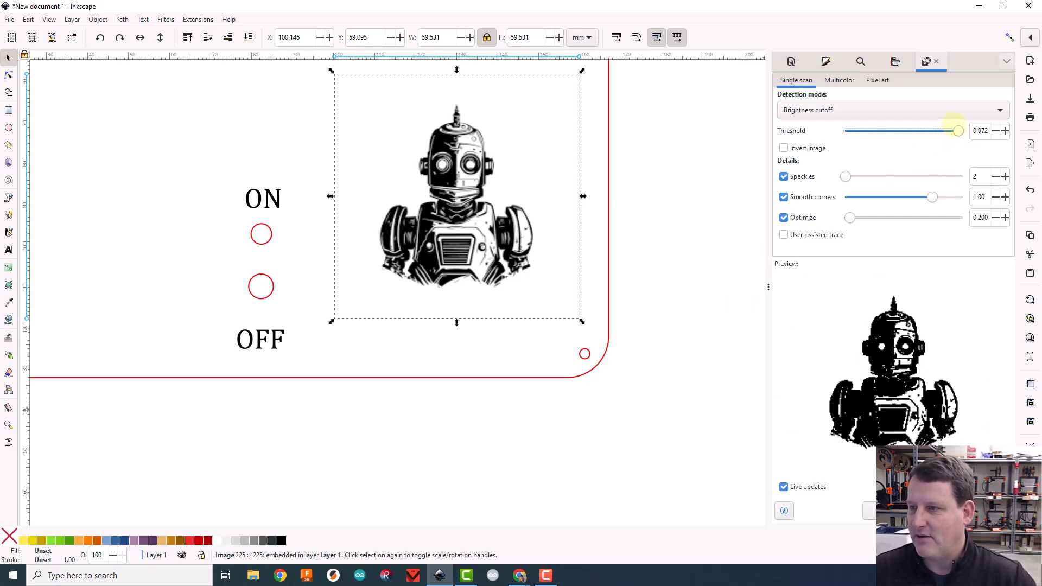
{"action": "mouse_move", "coordinate": [958, 131]}
{"action": "left_mouse_down"}
{"action": "mouse_move", "coordinate": [886, 132]}
{"action": "mouse_move", "coordinate": [920, 142]}
{"action": "left_mouse_up"}
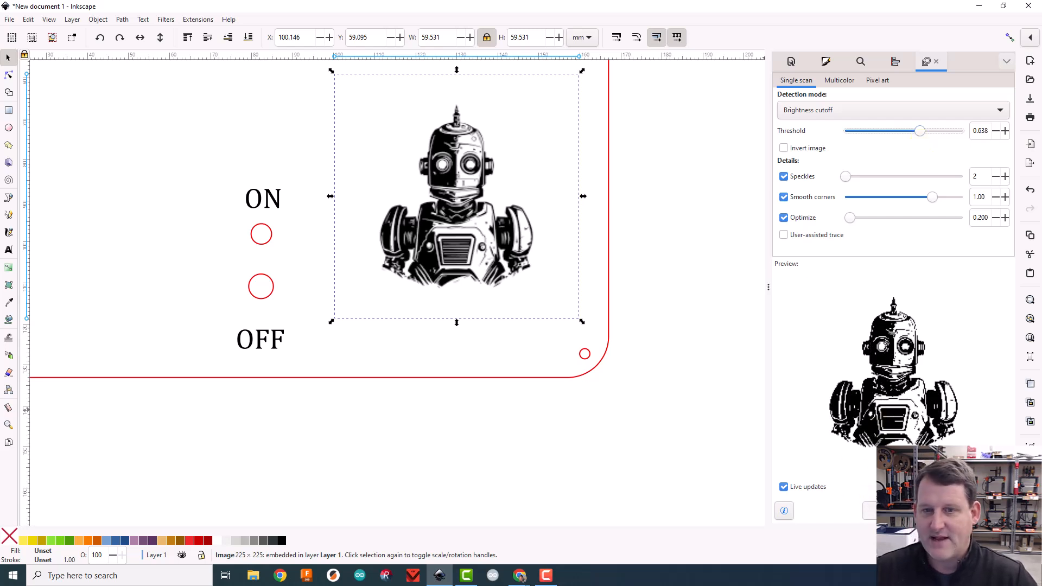
{"action": "left_click", "coordinate": [868, 510]}
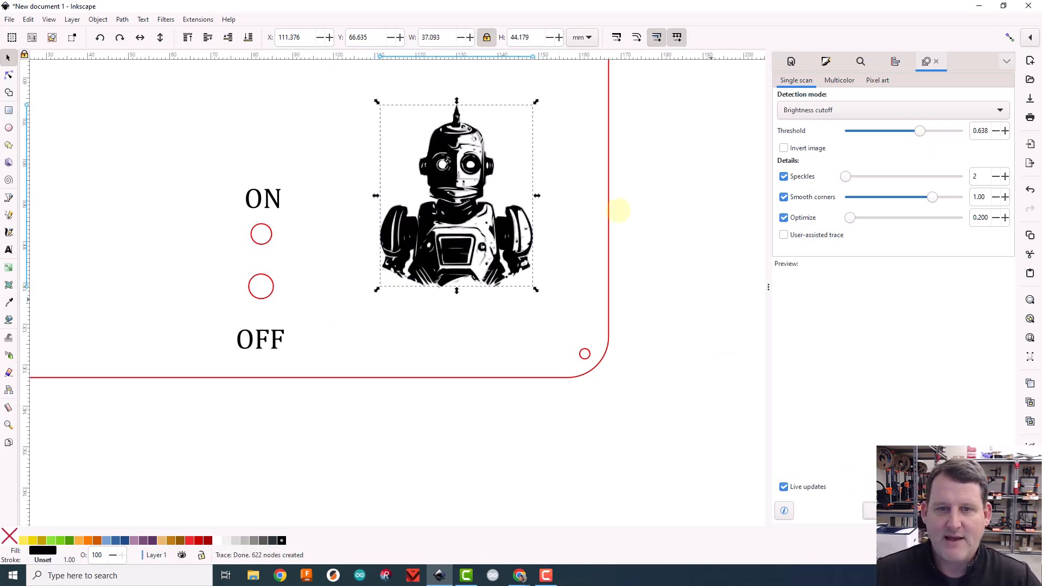
Move the traced robot off the original image to about X 166 mm, Y 71 mm, and inspect its edges up close.
{"action": "left_click", "coordinate": [446, 147]}
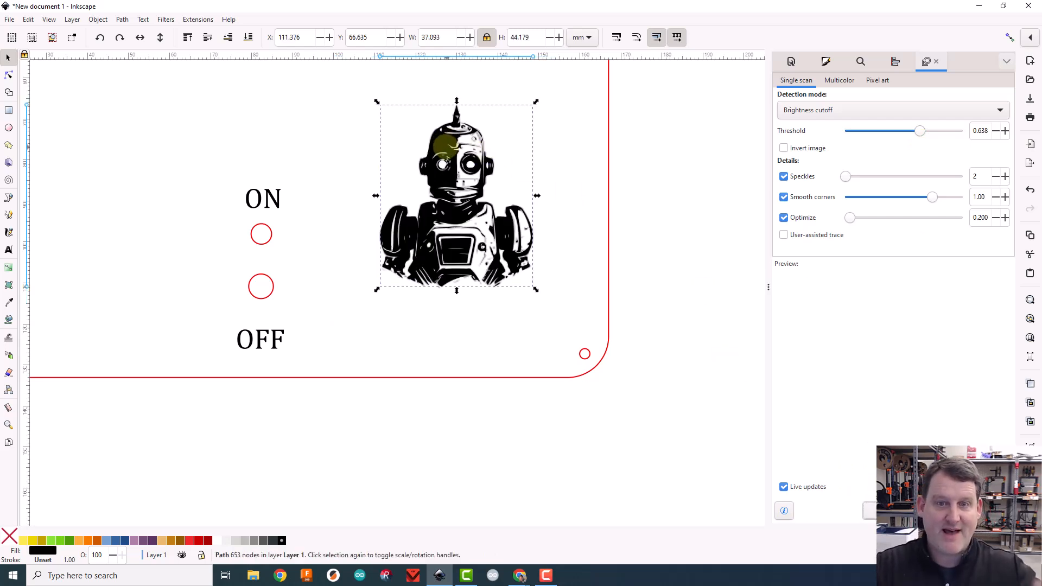
{"action": "mouse_move", "coordinate": [446, 146]}
{"action": "left_mouse_down"}
{"action": "mouse_move", "coordinate": [597, 209]}
{"action": "mouse_move", "coordinate": [668, 178]}
{"action": "left_mouse_up"}
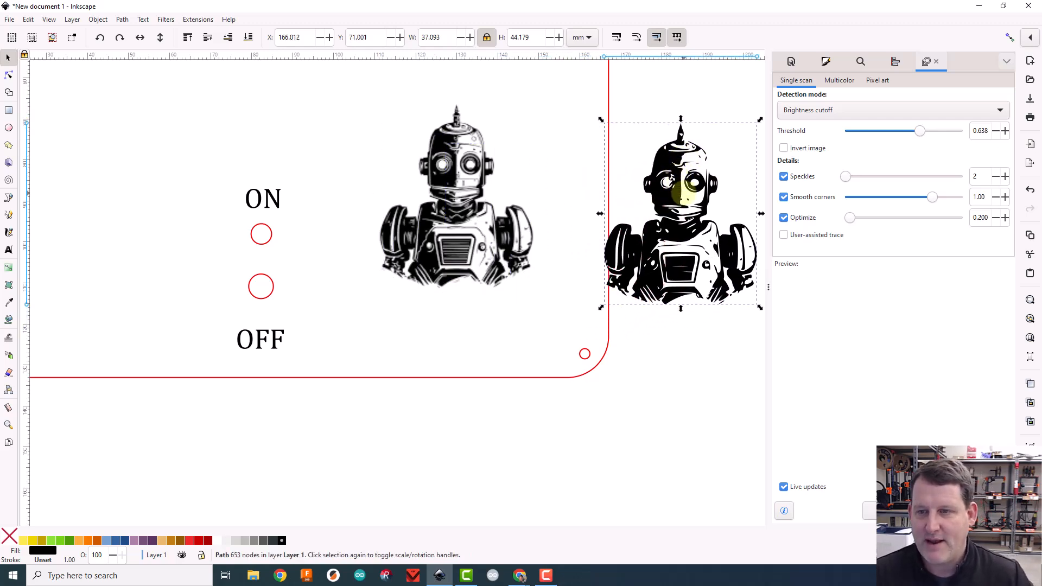
{"action": "scroll", "coordinate": [676, 187], "scroll_direction": "up", "scroll_amount": 10, "text": "ctrl"}
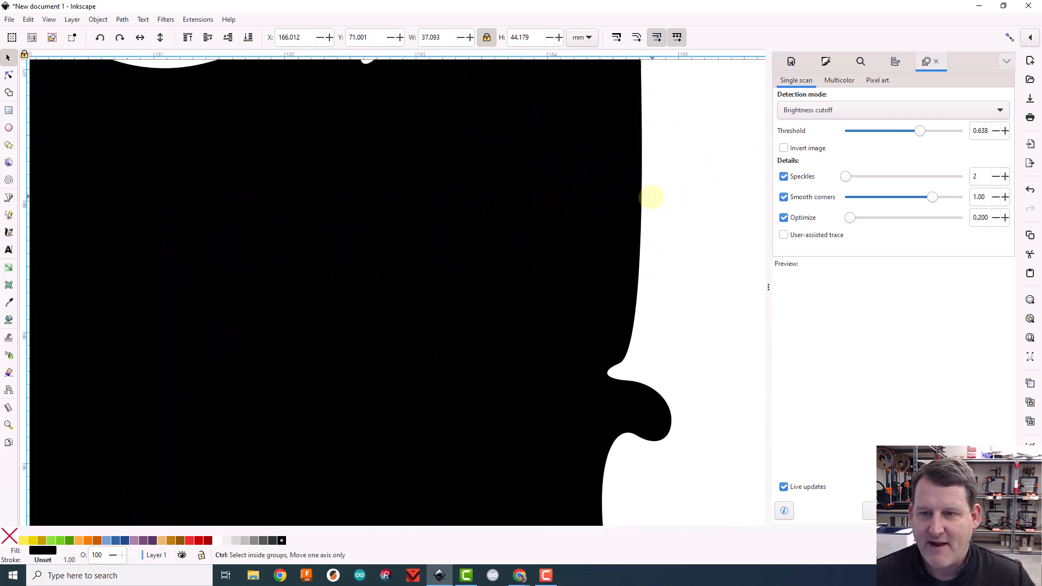
{"action": "scroll", "coordinate": [651, 197], "scroll_direction": "up", "scroll_amount": 3, "text": "ctrl"}
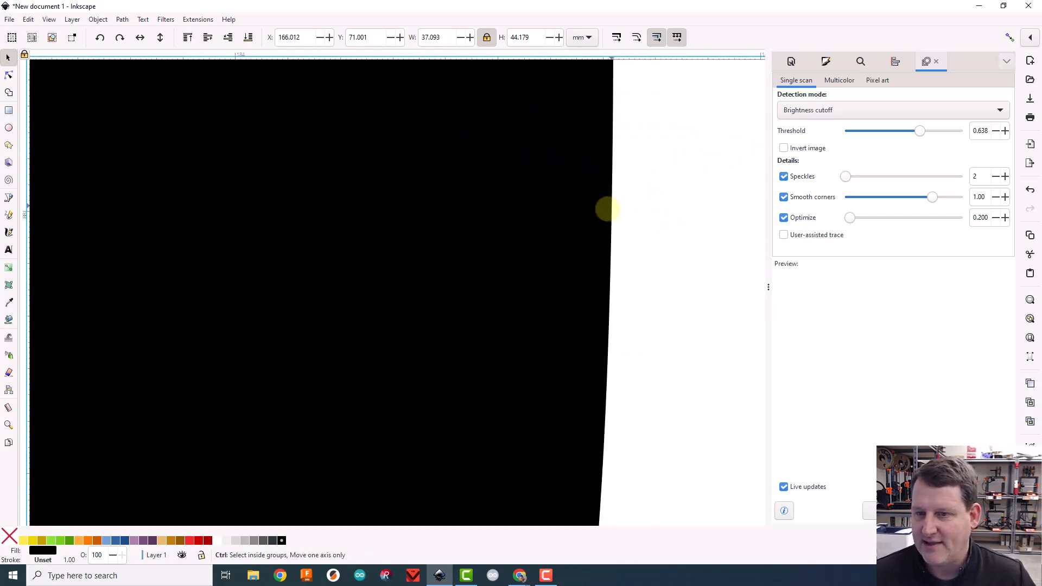
Move the traced robot to the other side of the original image and retrace the bitmap with a brightness cutoff threshold of about 0.469.
{"action": "scroll", "coordinate": [607, 209], "scroll_direction": "down", "scroll_amount": 10, "text": "ctrl"}
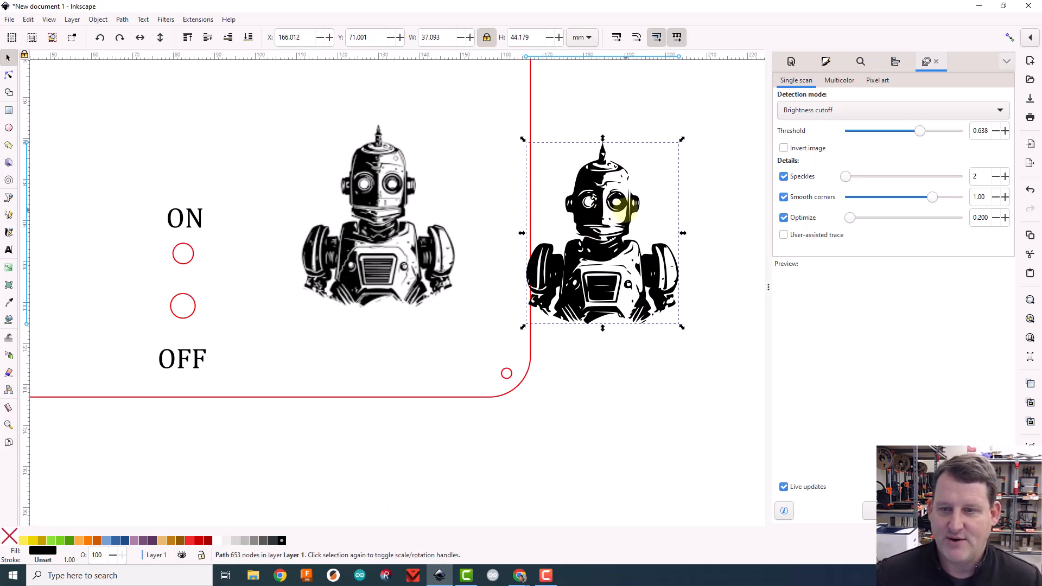
{"action": "mouse_move", "coordinate": [594, 241]}
{"action": "left_mouse_down"}
{"action": "mouse_move", "coordinate": [410, 227]}
{"action": "mouse_move", "coordinate": [236, 187]}
{"action": "mouse_move", "coordinate": [203, 152]}
{"action": "left_mouse_up"}
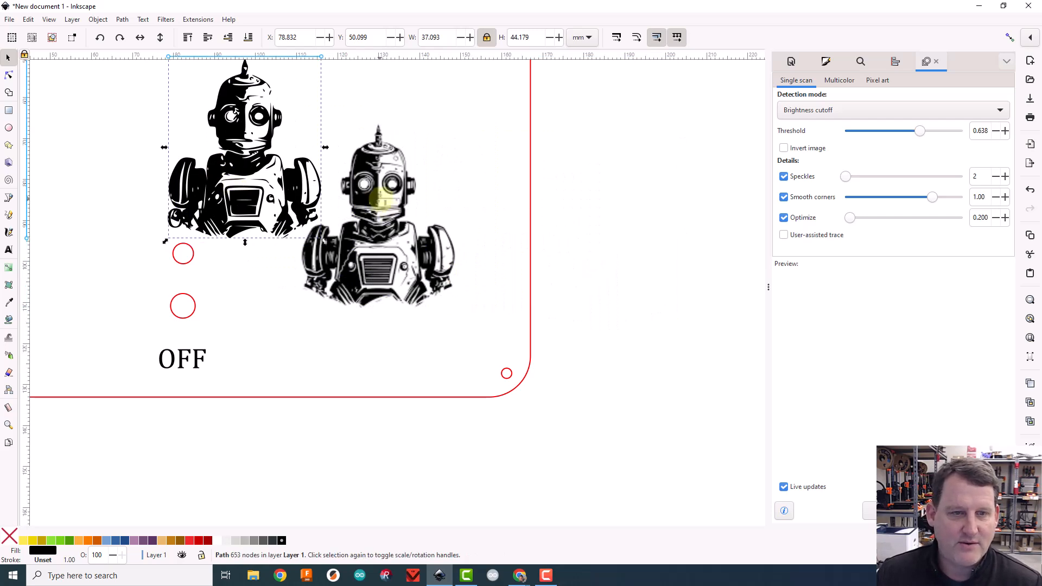
{"action": "left_click_drag", "start_coordinate": [260, 116], "coordinate": [239, 110]}
{"action": "left_click", "coordinate": [382, 176]}
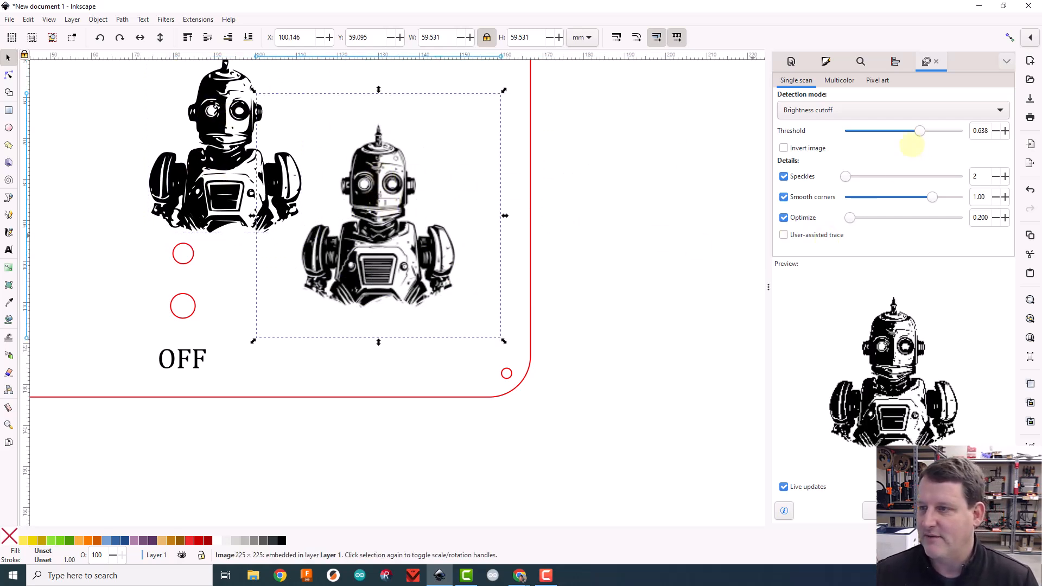
{"action": "left_click_drag", "start_coordinate": [919, 130], "coordinate": [900, 131]}
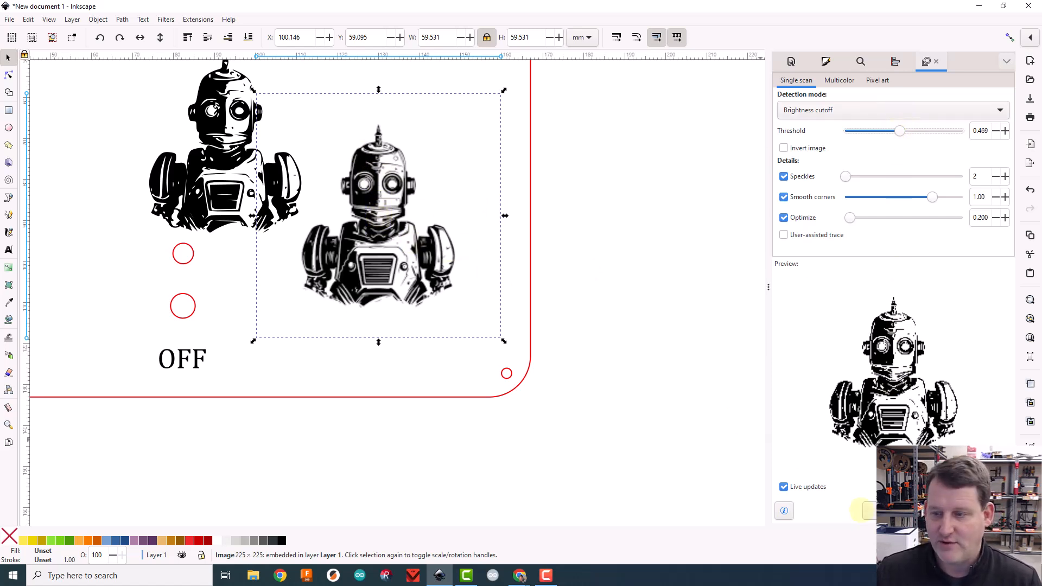
{"action": "left_click", "coordinate": [868, 510]}
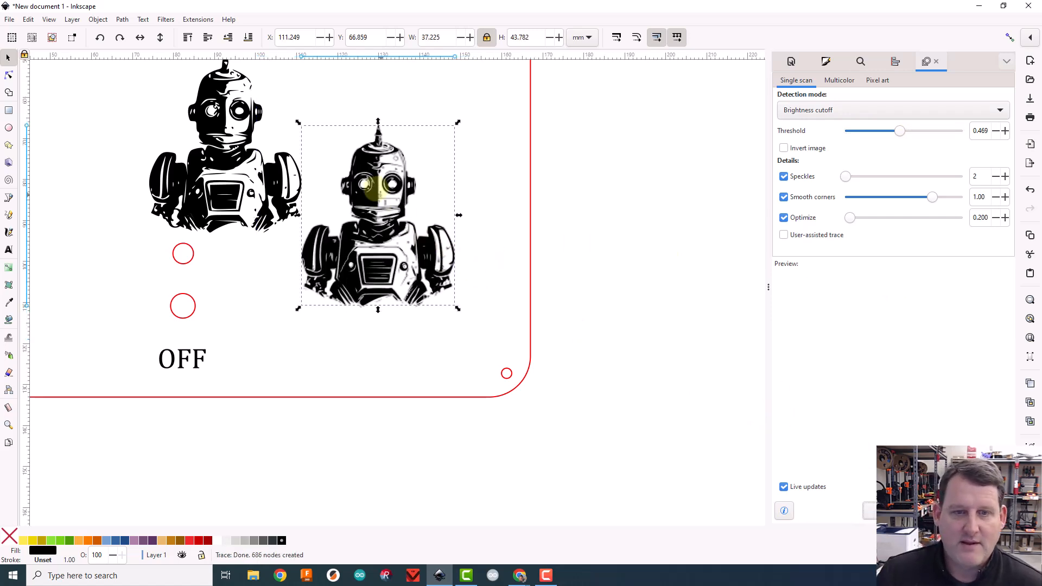
Spread the two traced robots apart side by side and move the original bitmap off the faceplate to about X 158 mm, Y 58 mm.
{"action": "mouse_move", "coordinate": [384, 186]}
{"action": "left_mouse_down"}
{"action": "mouse_move", "coordinate": [634, 135]}
{"action": "mouse_move", "coordinate": [367, 120]}
{"action": "left_mouse_up"}
{"action": "mouse_move", "coordinate": [568, 133]}
{"action": "left_mouse_down"}
{"action": "mouse_move", "coordinate": [624, 140]}
{"action": "mouse_move", "coordinate": [105, 149]}
{"action": "mouse_move", "coordinate": [128, 112]}
{"action": "mouse_move", "coordinate": [190, 105]}
{"action": "left_mouse_up"}
{"action": "left_click_drag", "start_coordinate": [288, 109], "coordinate": [329, 114]}
{"action": "mouse_move", "coordinate": [405, 271]}
{"action": "left_mouse_down"}
{"action": "mouse_move", "coordinate": [624, 271]}
{"action": "mouse_move", "coordinate": [658, 256]}
{"action": "mouse_move", "coordinate": [727, 263]}
{"action": "left_mouse_up"}
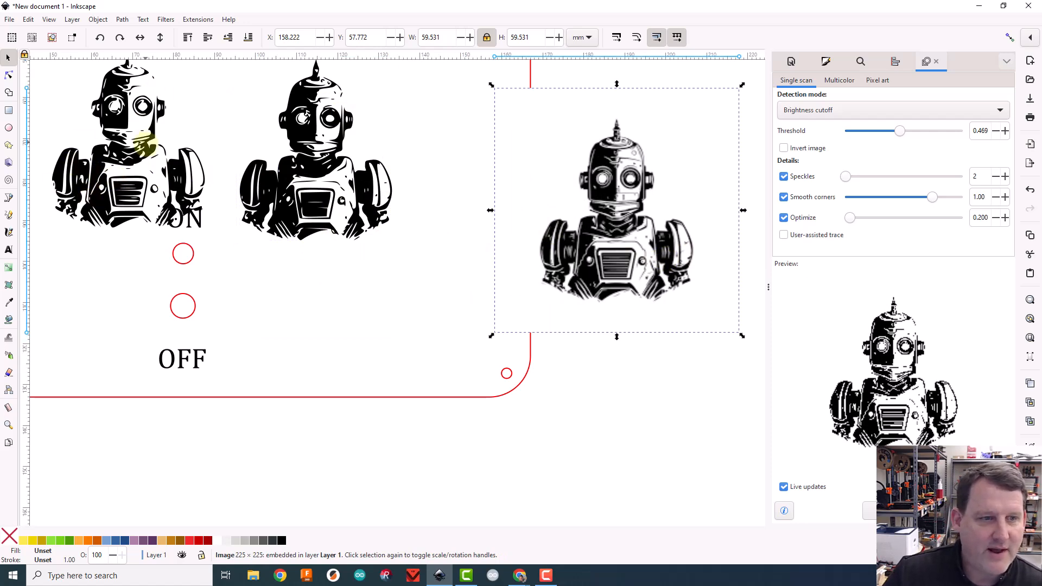
Delete the darker first trace and the original robot bitmap, leaving only the lighter second trace.
{"action": "left_click", "coordinate": [327, 122]}
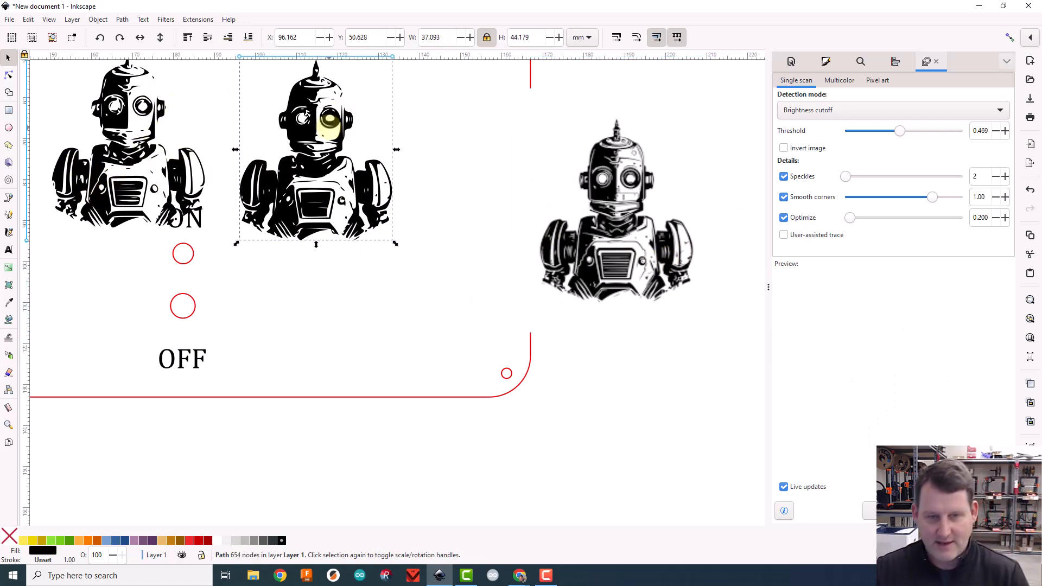
{"action": "key", "text": "Delete"}
{"action": "left_click", "coordinate": [600, 214]}
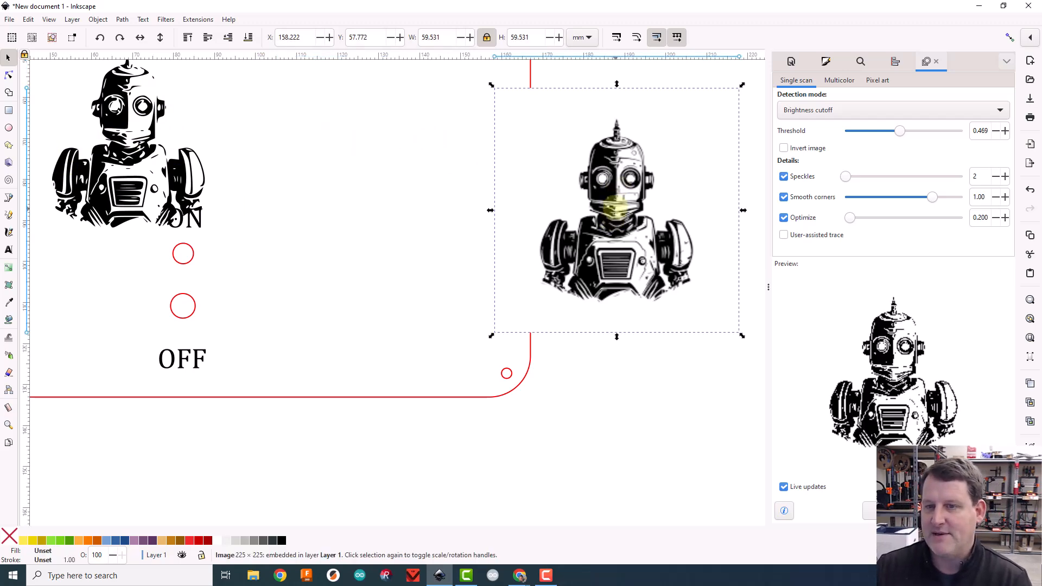
{"action": "key", "text": "Delete"}
Enlarge the remaining robot to about 58.4 x 68.7 mm and place it between the two rectangular cutouts above the ON label.
{"action": "scroll", "coordinate": [332, 241], "scroll_direction": "up", "scroll_amount": 2}
{"action": "scroll", "coordinate": [331, 243], "scroll_direction": "down", "scroll_amount": 2}
{"action": "scroll", "coordinate": [329, 236], "scroll_direction": "down", "scroll_amount": 2}
{"action": "left_click_drag", "start_coordinate": [342, 209], "coordinate": [426, 298]}
{"action": "left_click_drag", "start_coordinate": [264, 241], "coordinate": [292, 132]}
{"action": "left_click_drag", "start_coordinate": [344, 214], "coordinate": [437, 286]}
{"action": "left_click_drag", "start_coordinate": [324, 240], "coordinate": [329, 224]}
{"action": "left_click", "coordinate": [609, 279]}
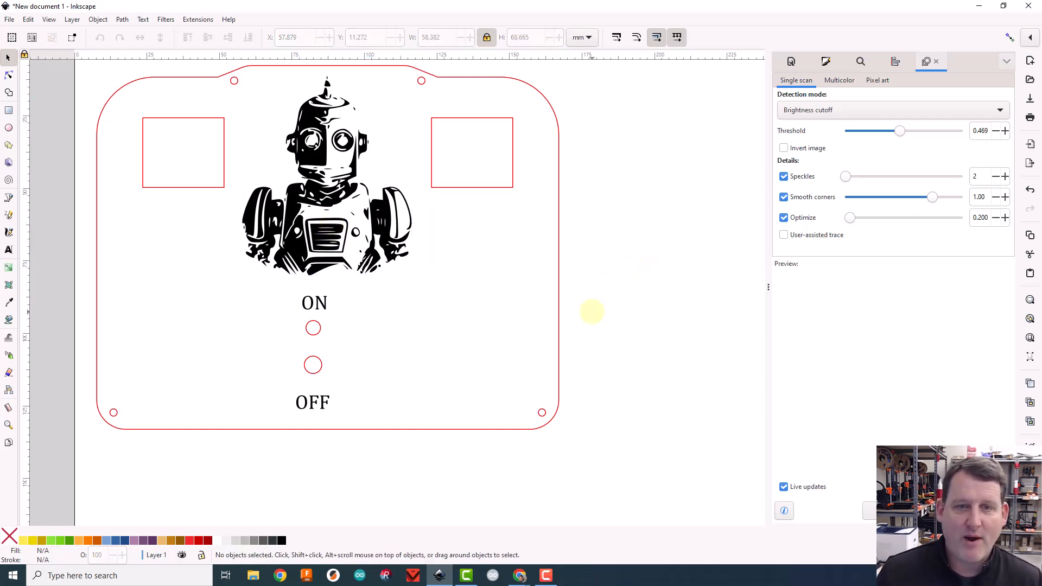
{"action": "scroll", "coordinate": [609, 255], "scroll_direction": "up", "scroll_amount": 6}
{"action": "scroll", "coordinate": [586, 228], "scroll_direction": "down", "scroll_amount": 4}
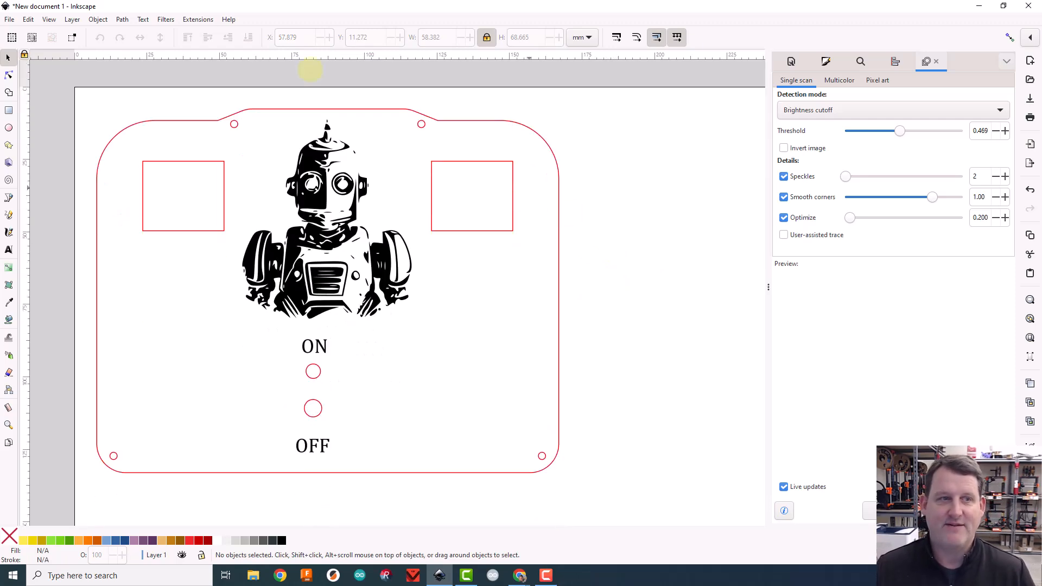
Save the drawing as an Inkscape SVG named "Controller Cutlines Robot Face" in the Final Version folder.
{"action": "left_click", "coordinate": [8, 19]}
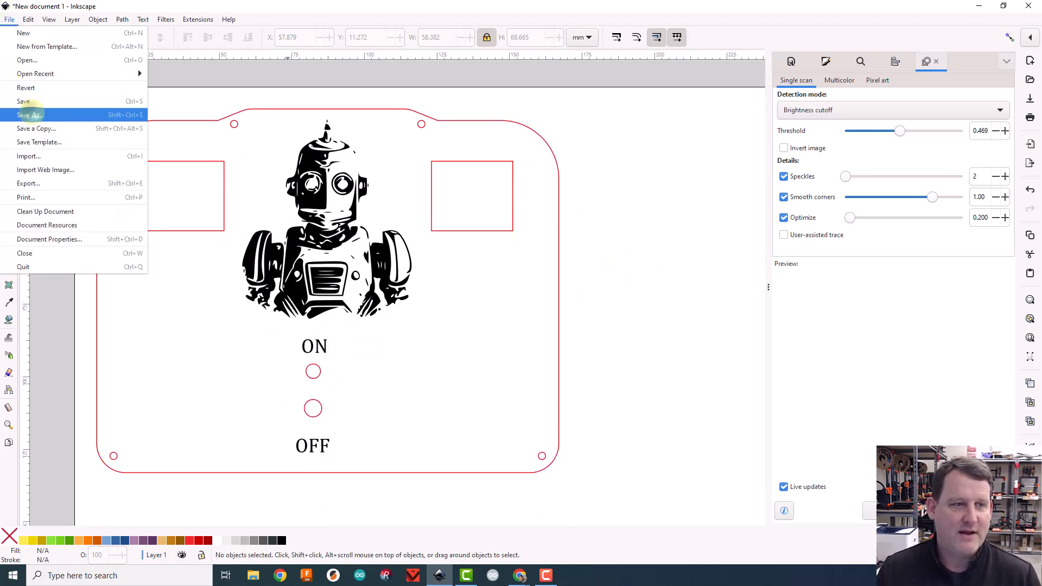
{"action": "left_click", "coordinate": [35, 114]}
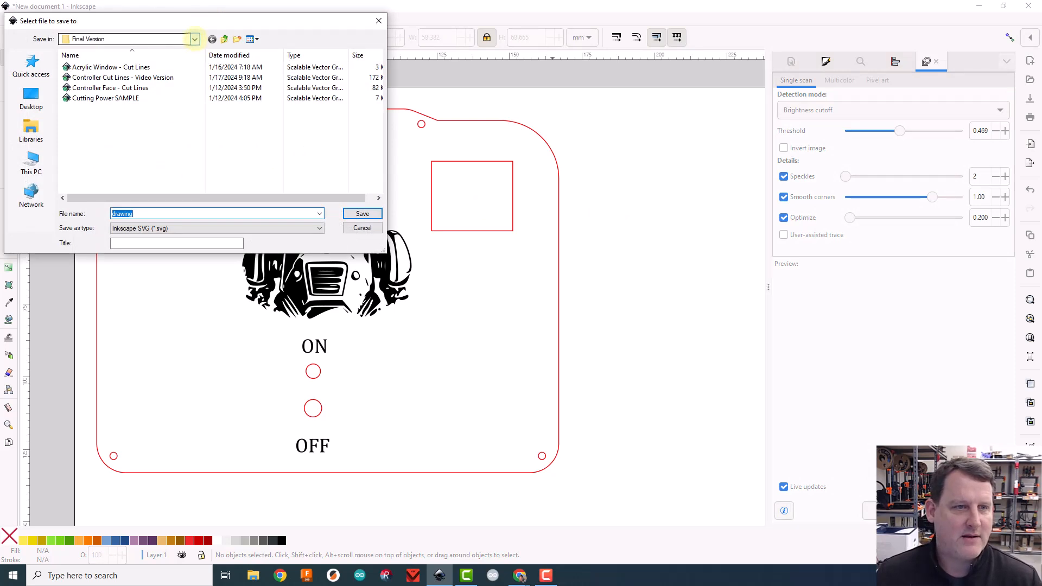
{"action": "left_click", "coordinate": [194, 38]}
{"action": "left_click", "coordinate": [195, 39]}
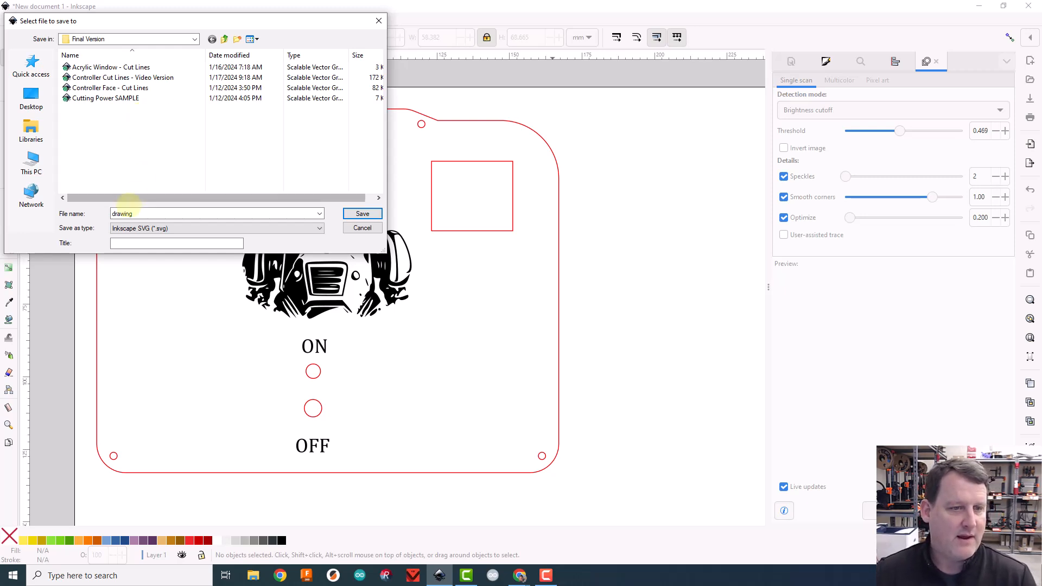
{"action": "double_click", "coordinate": [123, 213]}
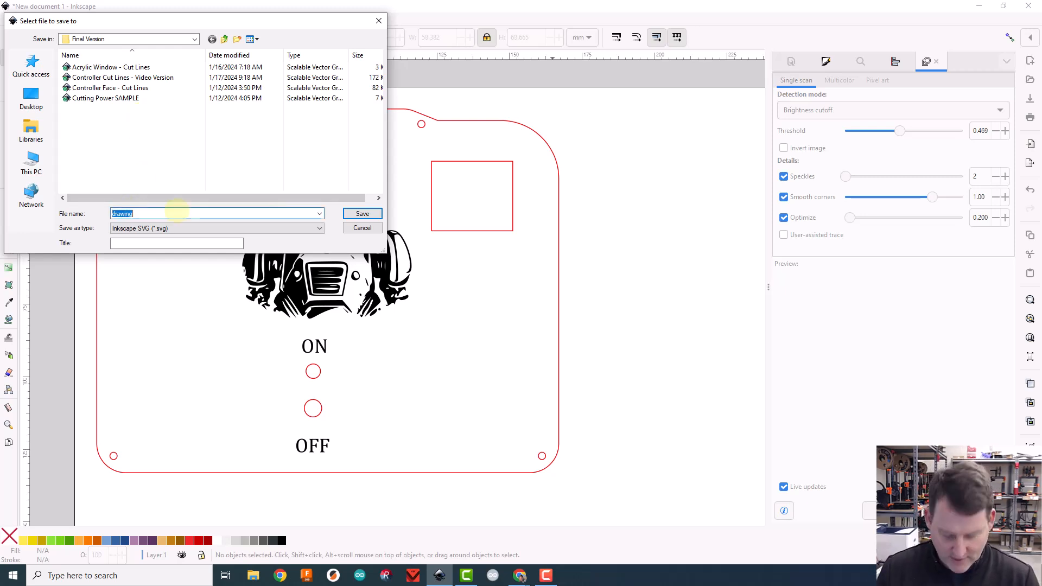
{"action": "type", "text": "Con"}
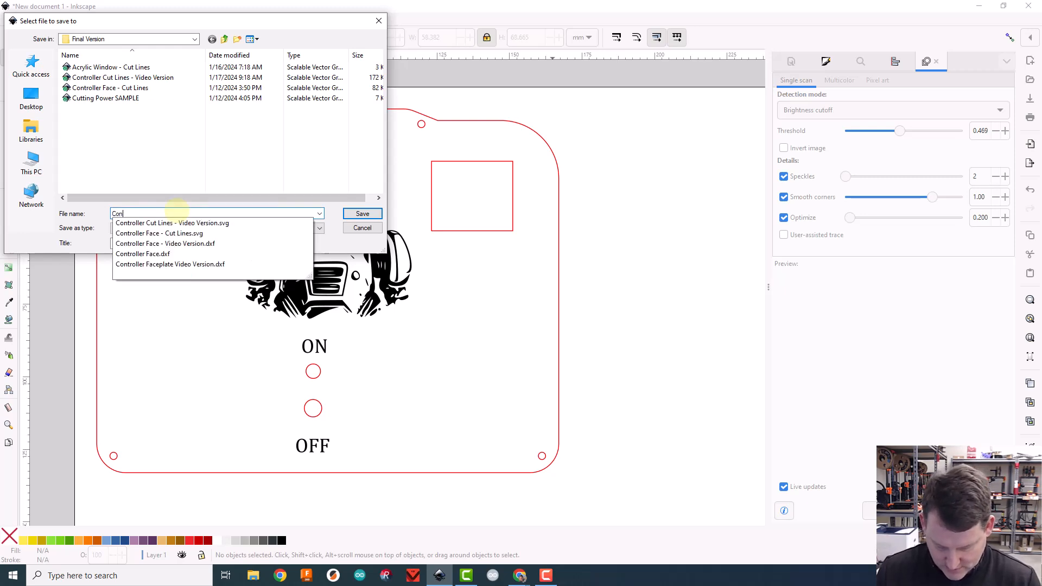
{"action": "type", "text": "troller Cutl"}
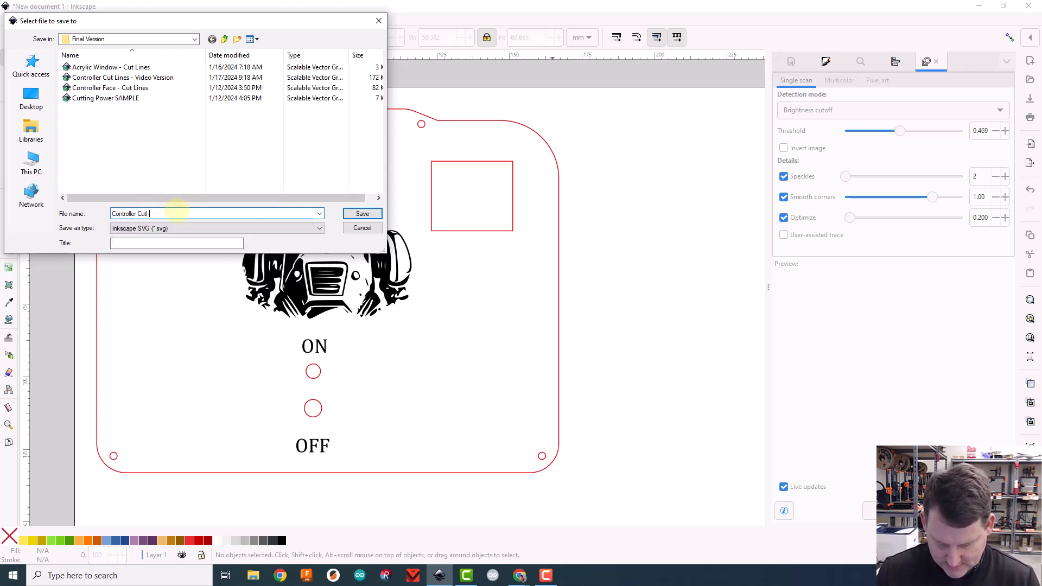
{"action": "key", "text": "BackSpace"}
{"action": "key", "text": "BackSpace"}
{"action": "type", "text": "lines Robto Face"}
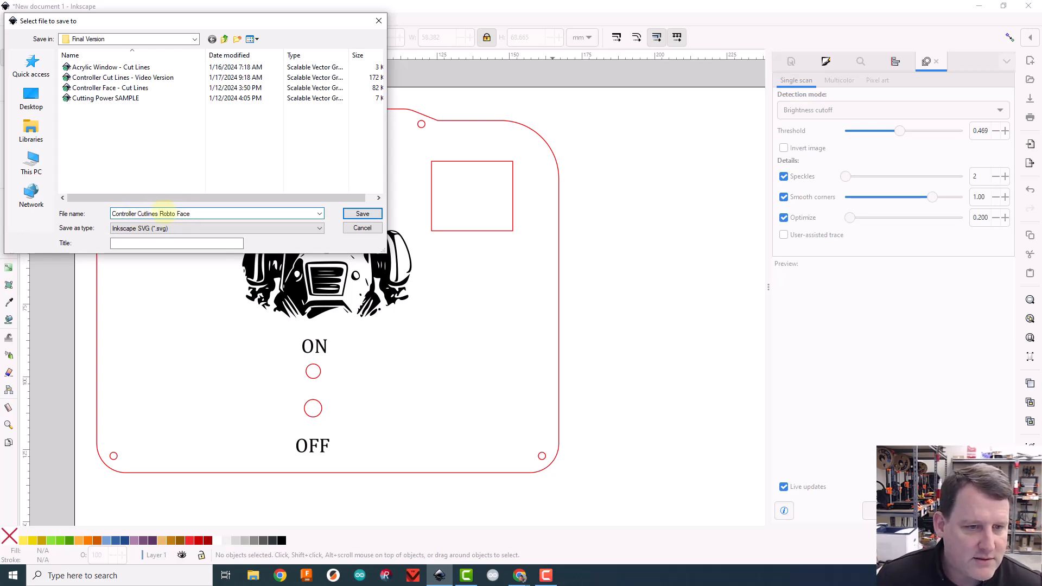
{"action": "left_click", "coordinate": [176, 212]}
{"action": "key", "text": "BackSpace"}
{"action": "key", "text": "BackSpace"}
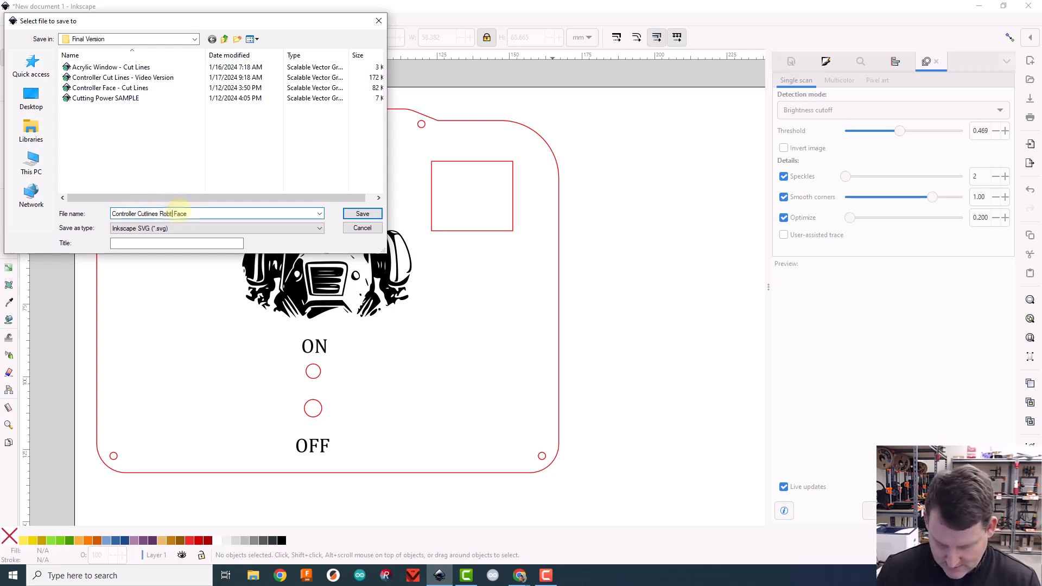
{"action": "type", "text": "ot"}
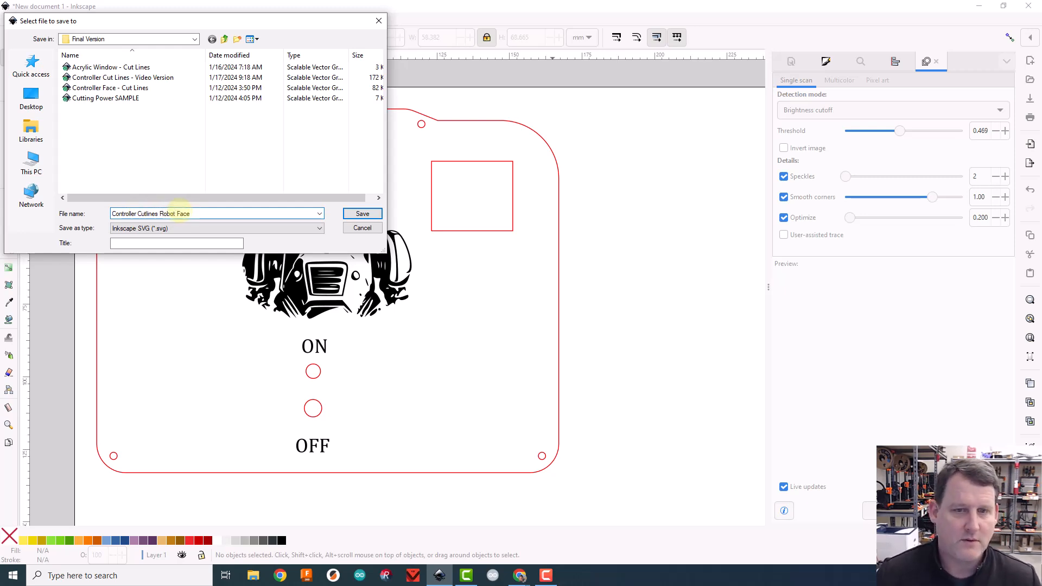
{"action": "left_click", "coordinate": [363, 213]}
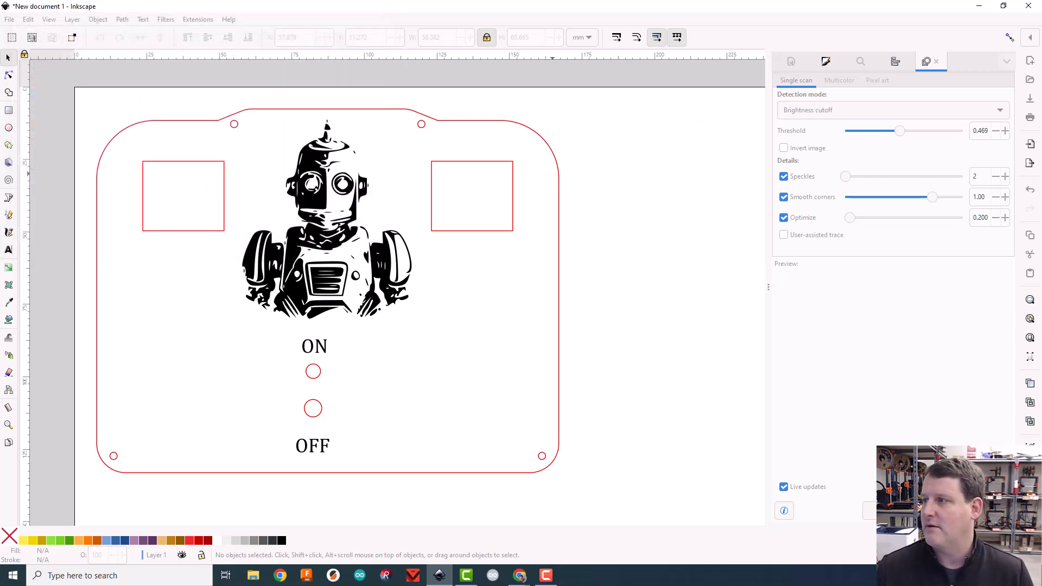